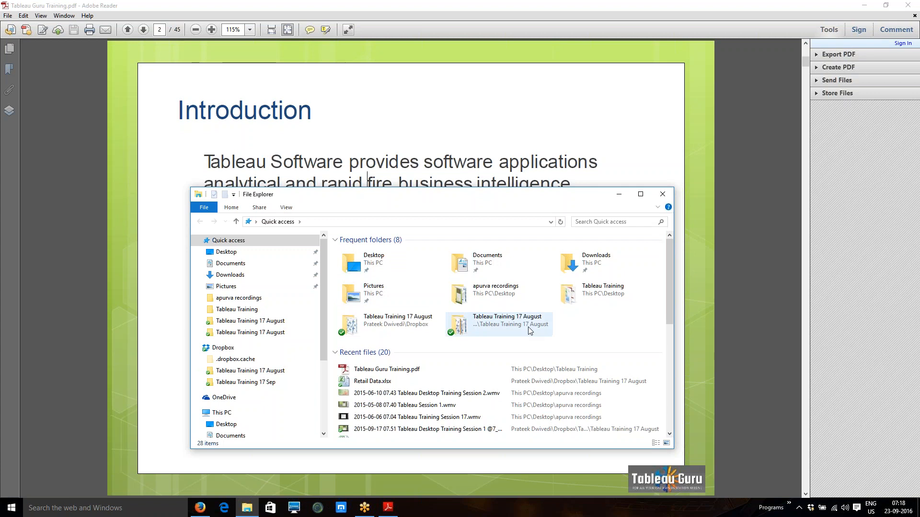
# Open the Tableau Training folder in a maximized window and take a brief look at Tableau Guru Training.pdf.
pyautogui.click(612, 290)
pyautogui.doubleClick(611, 291)
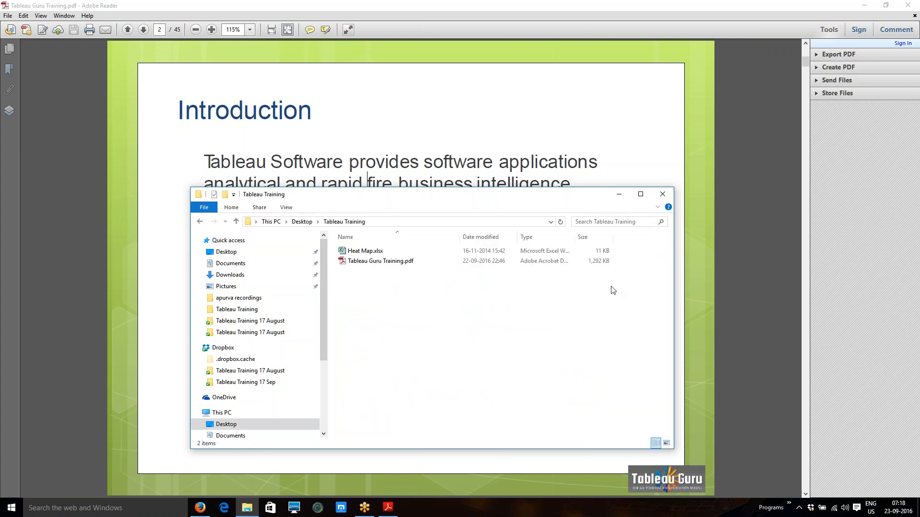
pyautogui.click(642, 194)
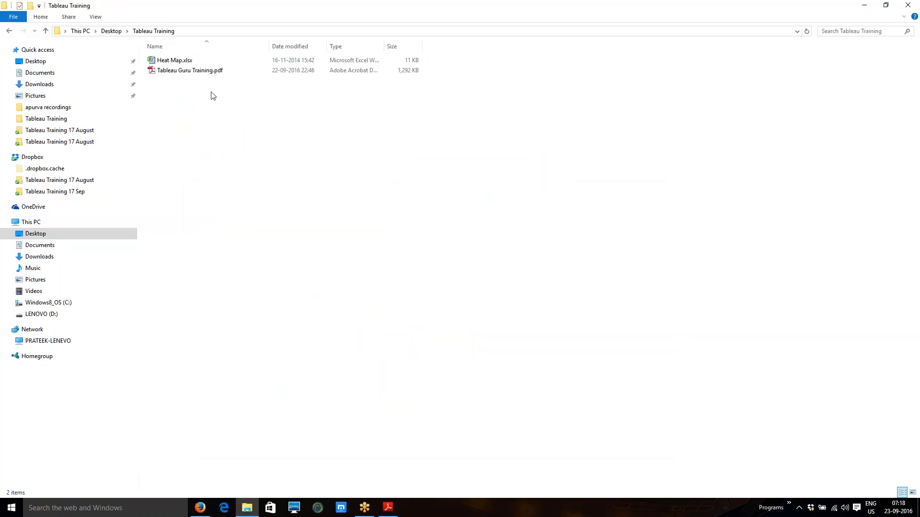
pyautogui.doubleClick(201, 72)
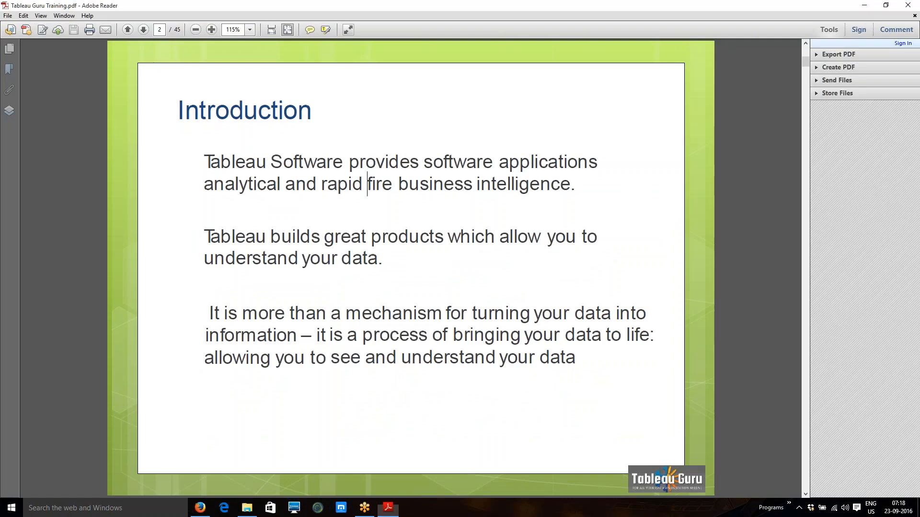
pyautogui.click(865, 6)
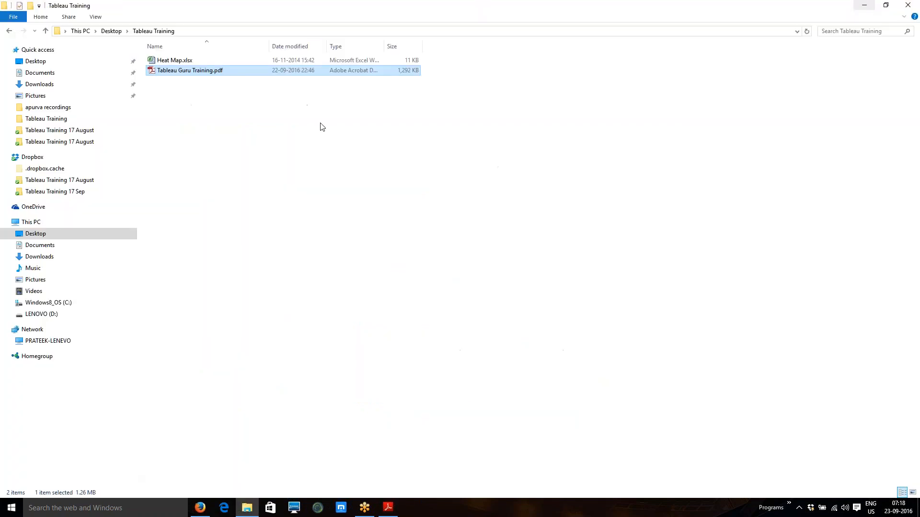
# Open Heat Map.xlsx in Excel and select the Month, Sales and Weekday data in A1:C31 for review.
pyautogui.doubleClick(181, 61)
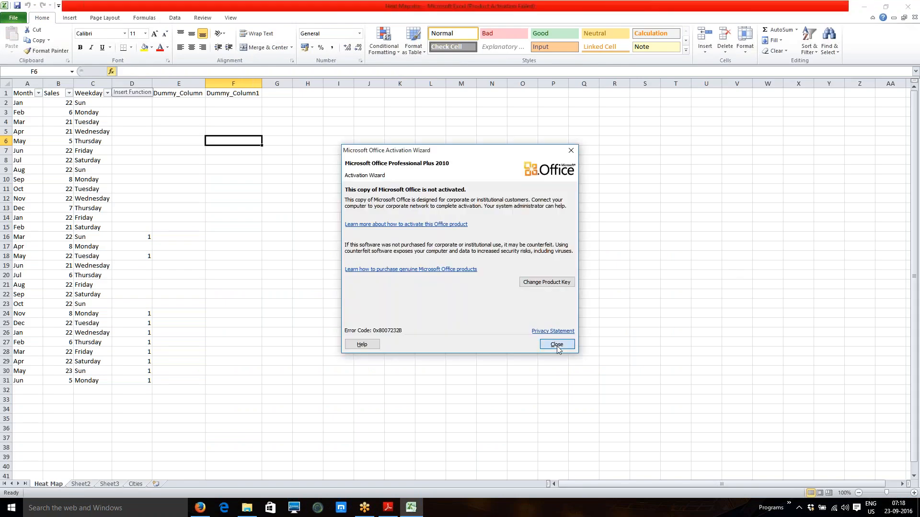
pyautogui.click(557, 345)
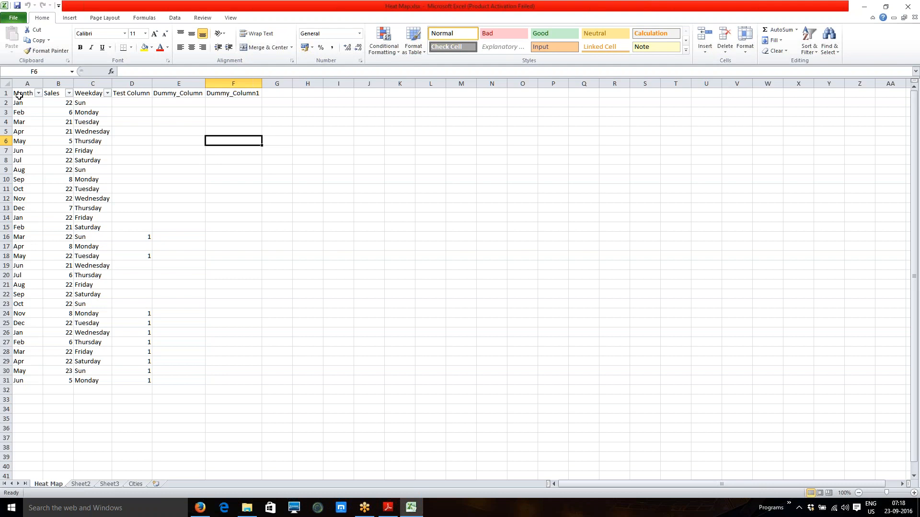
pyautogui.moveTo(23, 91); pyautogui.dragTo(96, 381)
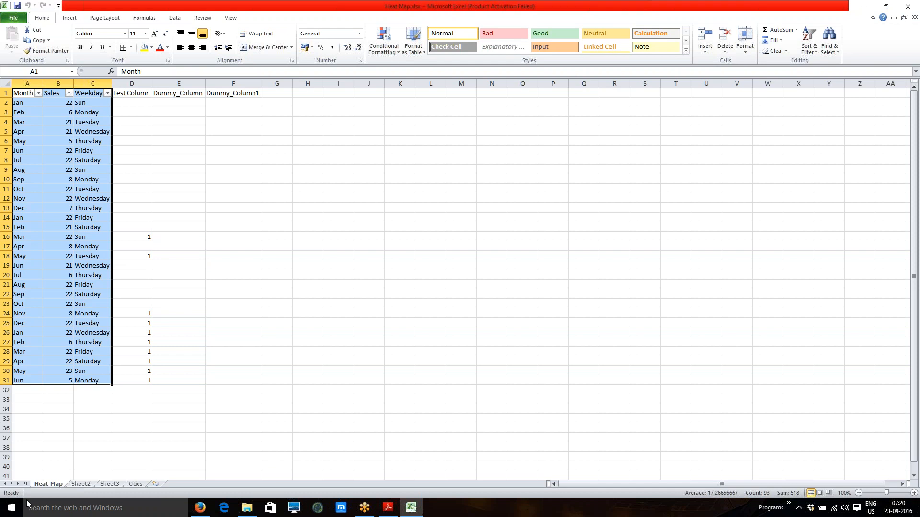
# Switch to Tableau 10.0, connect to the Excel file Heat Map.xlsx on the Desktop and add its Heat Map sheet to the data source.
pyautogui.click(10, 507)
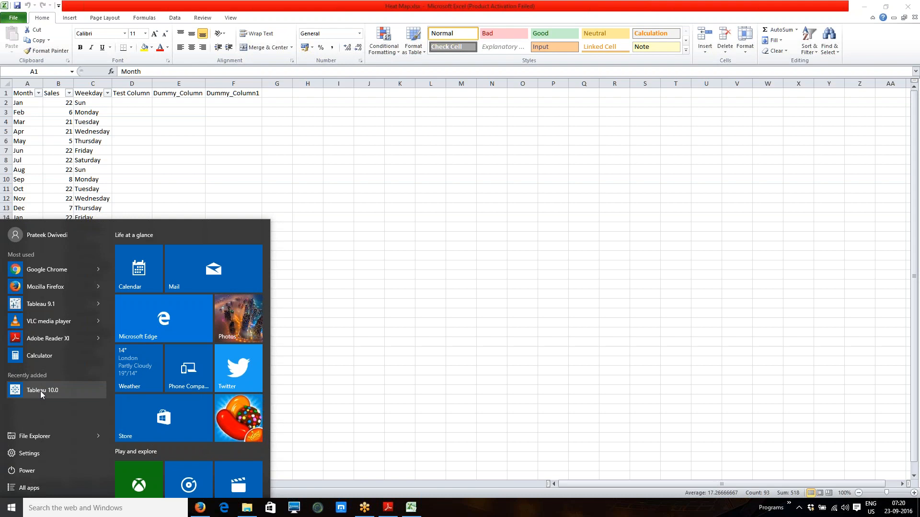
pyautogui.click(40, 391)
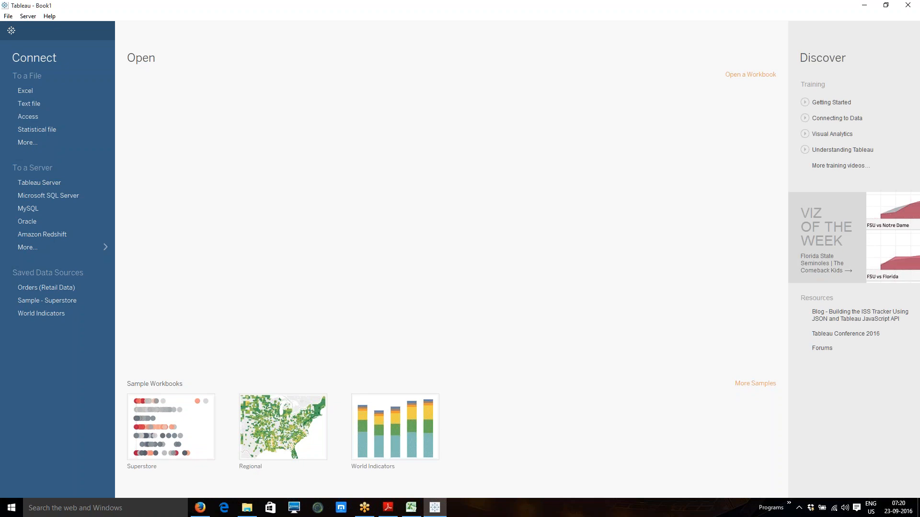
pyautogui.click(21, 91)
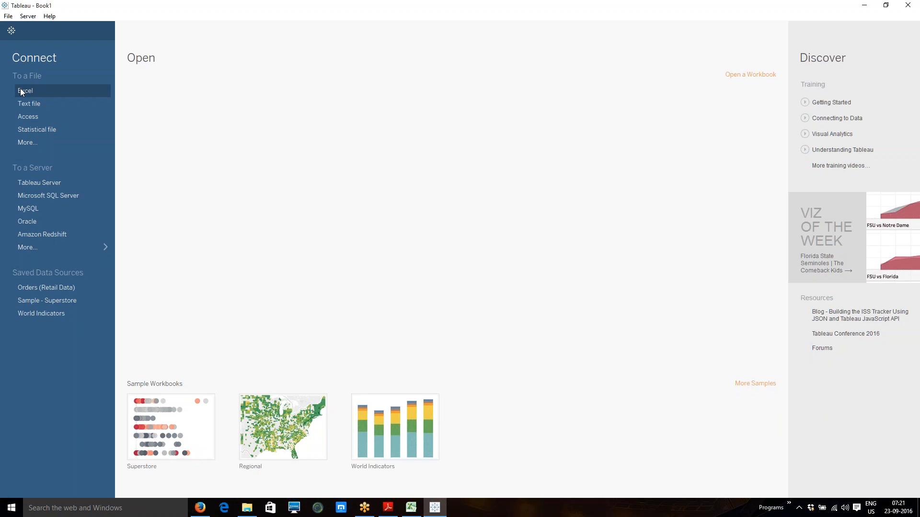
pyautogui.click(21, 92)
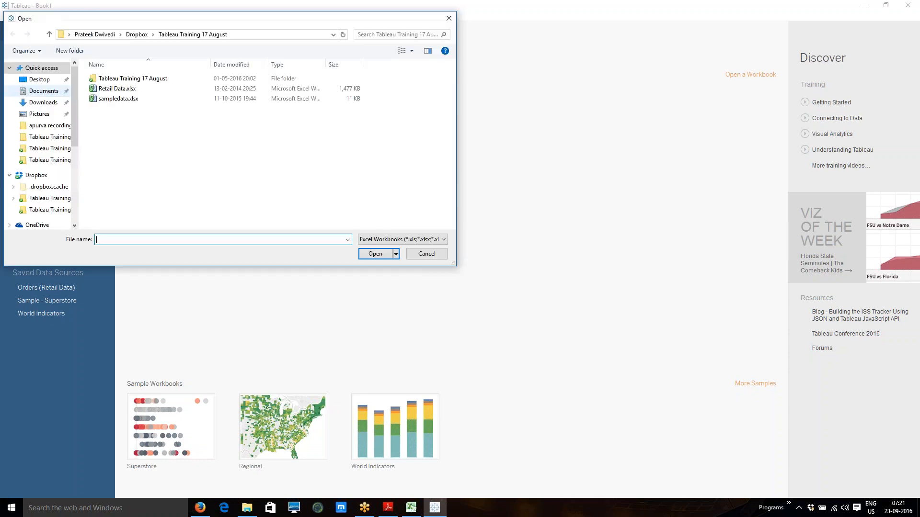
pyautogui.click(50, 79)
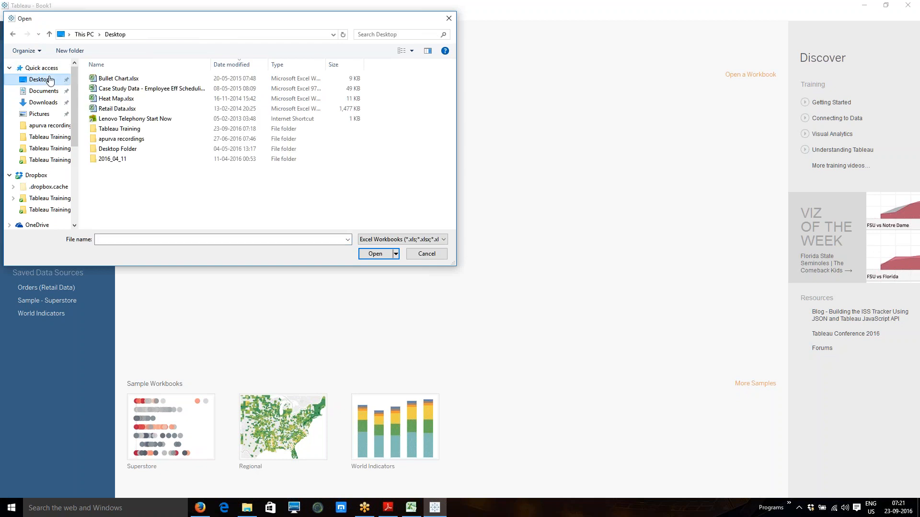
pyautogui.click(128, 102)
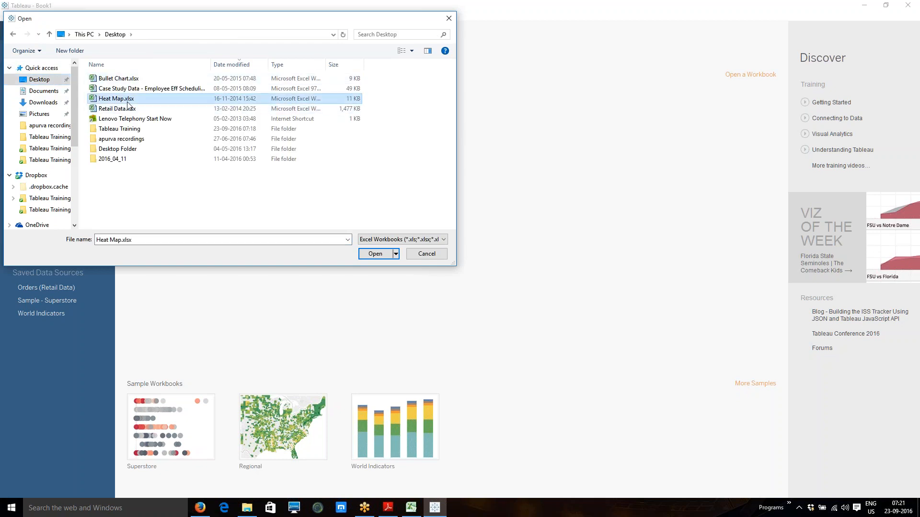
pyautogui.click(381, 256)
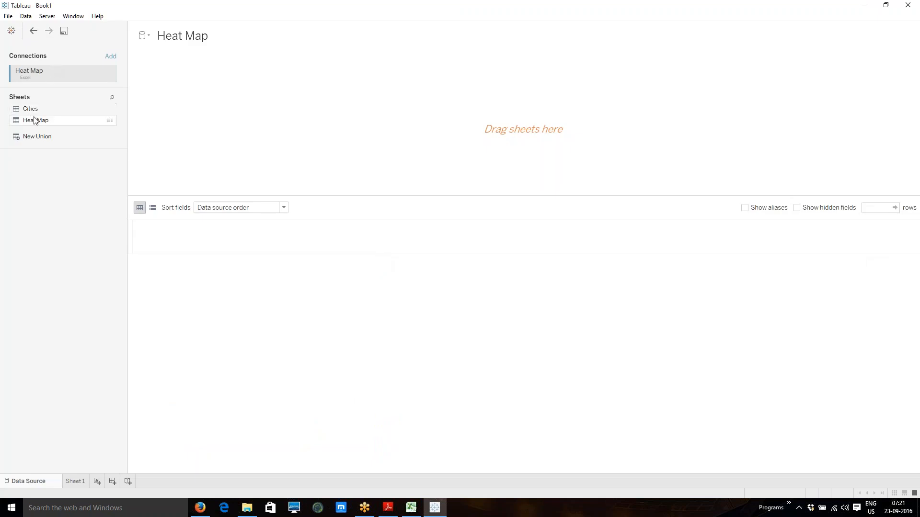
pyautogui.moveTo(36, 120); pyautogui.dragTo(302, 133)
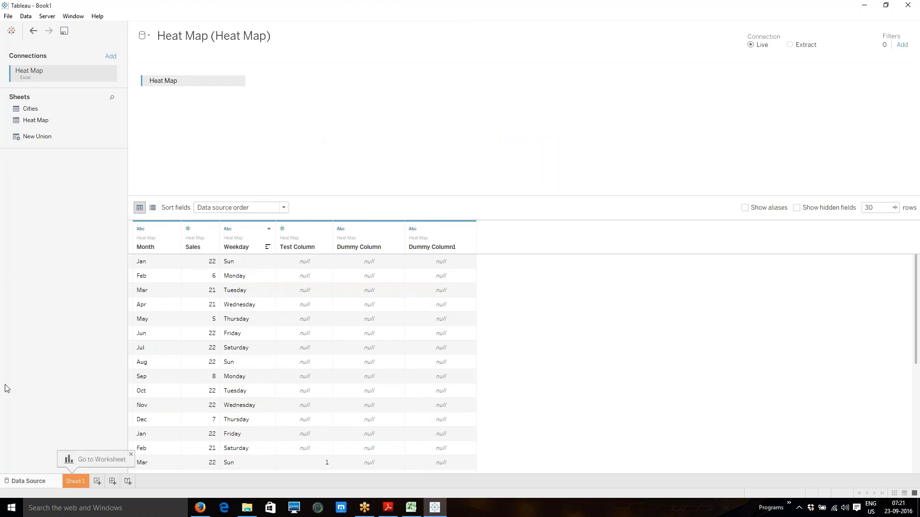
# On Sheet 1, place Month and Weekday on Columns and Sales on Rows.
pyautogui.click(81, 483)
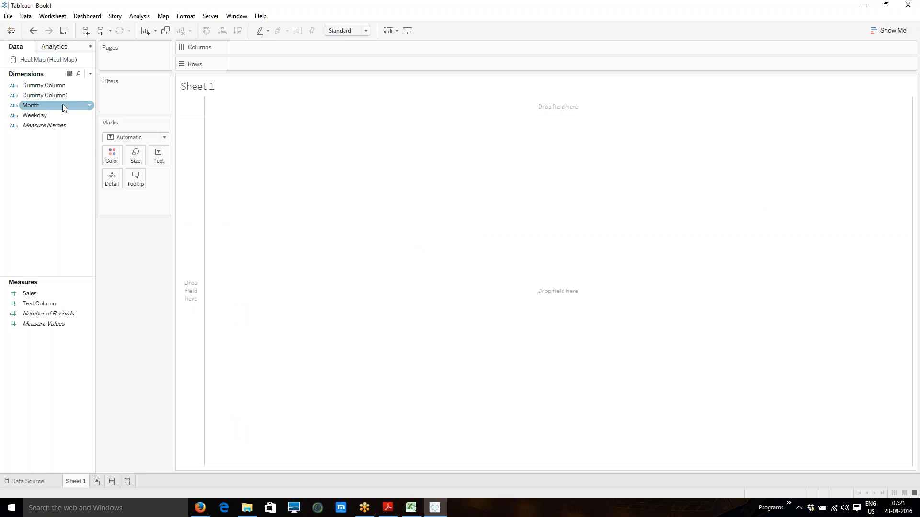
pyautogui.moveTo(62, 105); pyautogui.dragTo(420, 47)
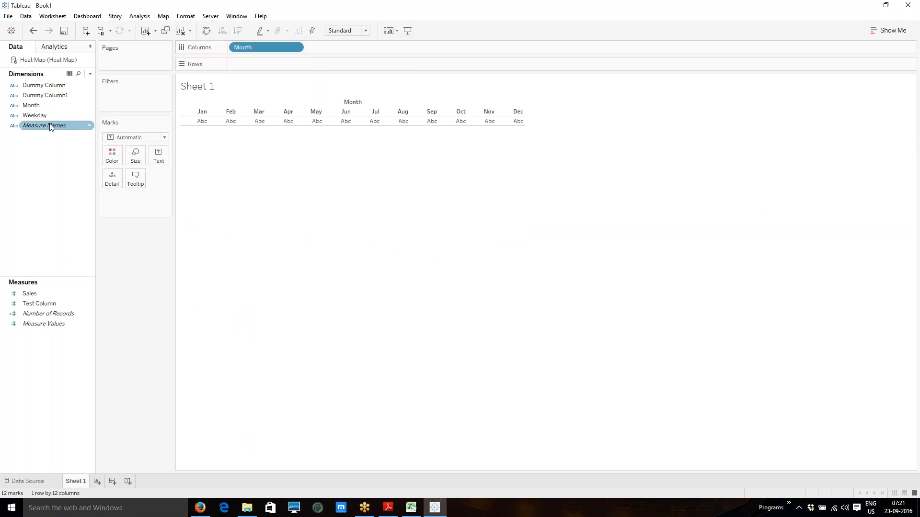
pyautogui.moveTo(64, 115); pyautogui.dragTo(466, 48)
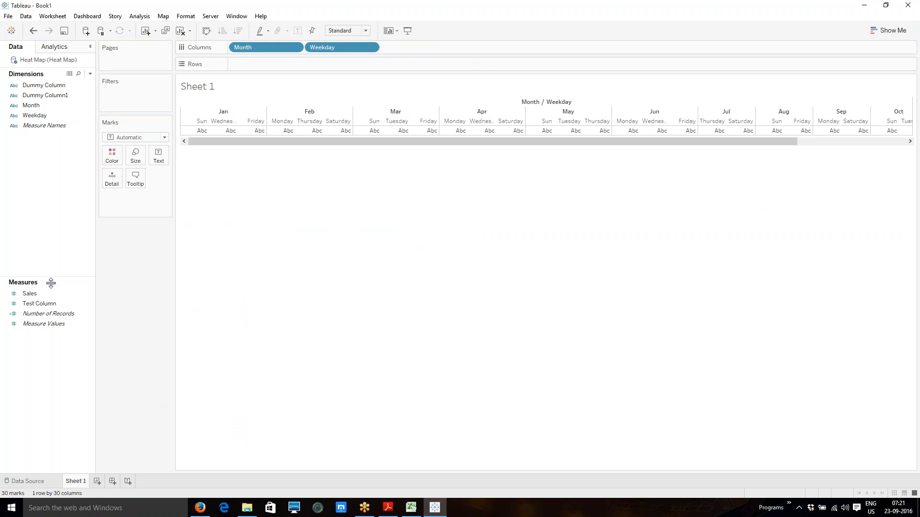
pyautogui.moveTo(42, 298); pyautogui.dragTo(395, 67)
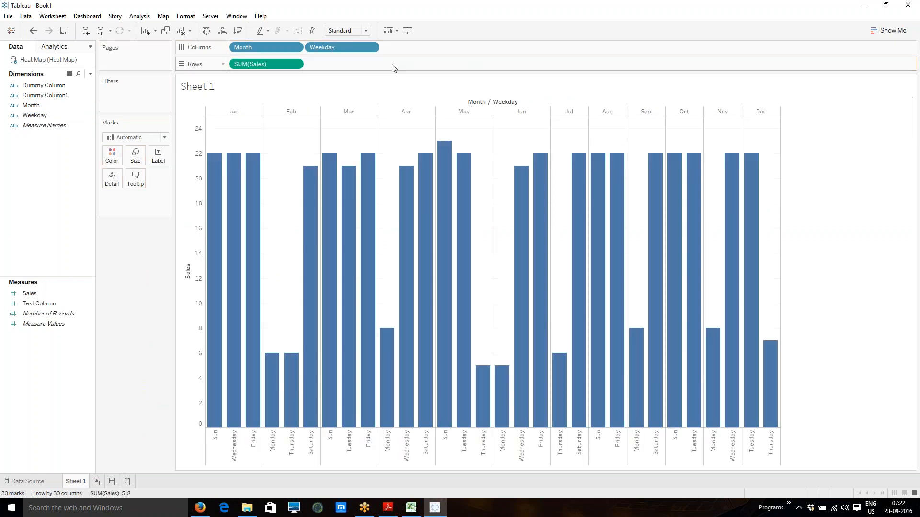
# Convert the bar chart to a highlight table and swap its rows and columns.
pyautogui.click(889, 30)
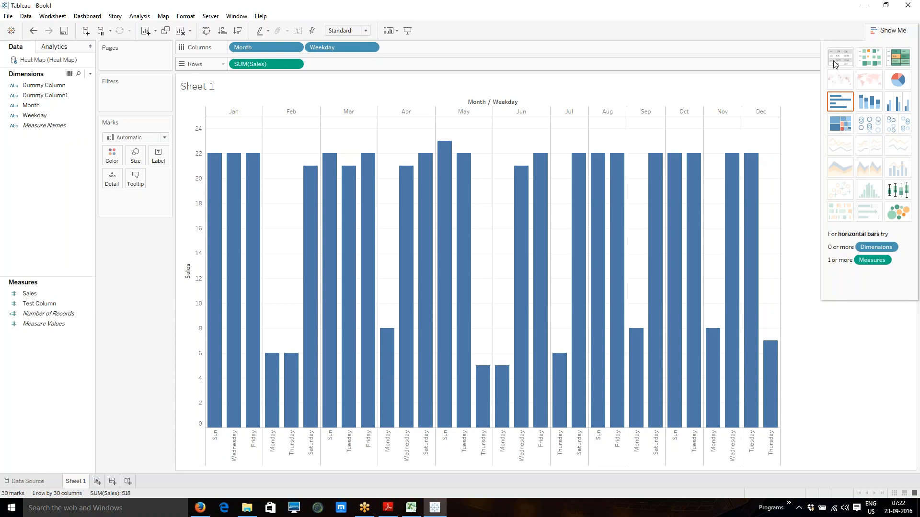
pyautogui.click(897, 61)
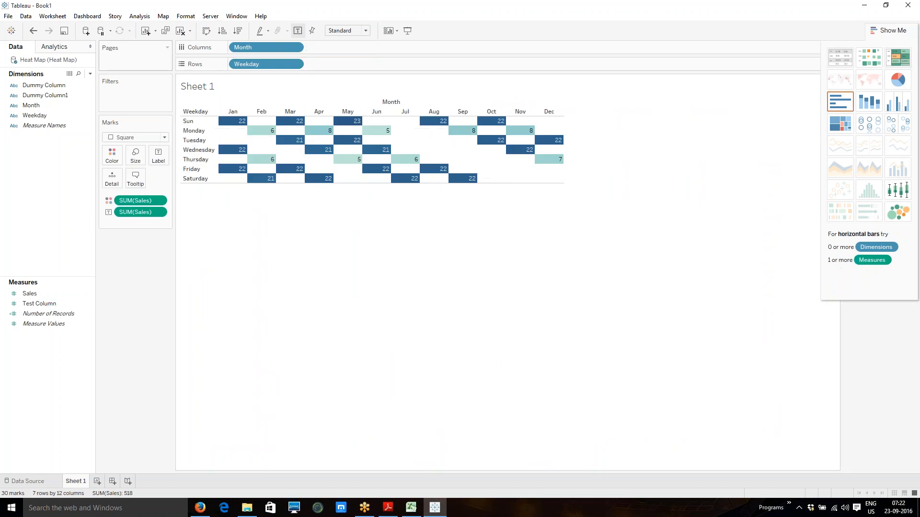
pyautogui.click(206, 31)
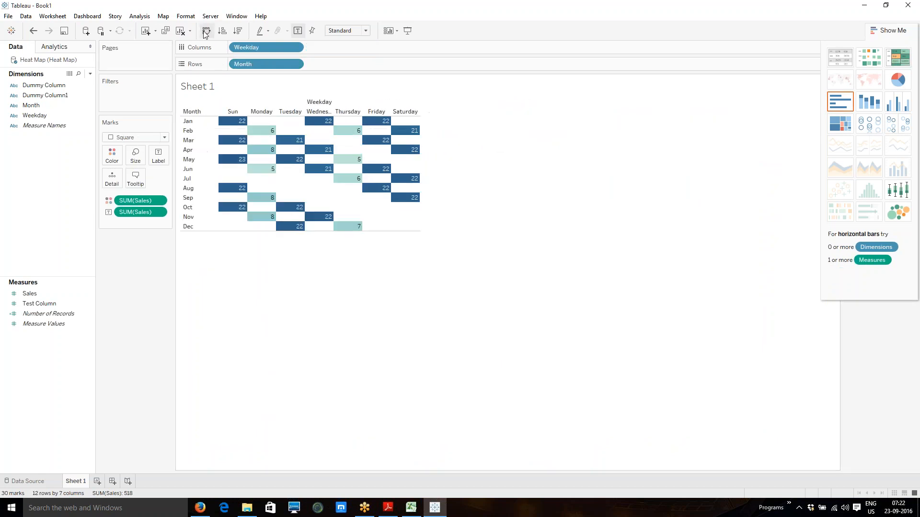
# Sort the Weekday field manually in the order Sun, Monday, Tuesday, Wednesday, Thursday, Friday, Saturday.
pyautogui.click(296, 47)
pyautogui.click(259, 99)
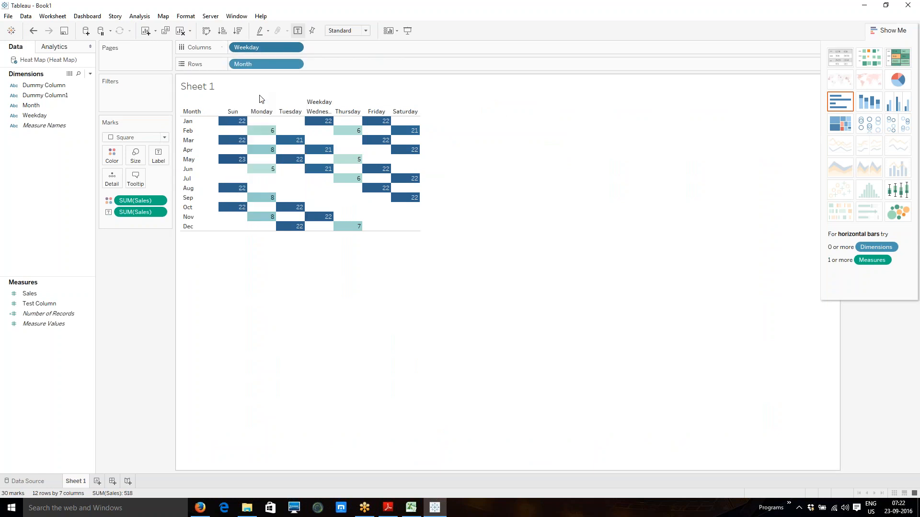
pyautogui.click(382, 281)
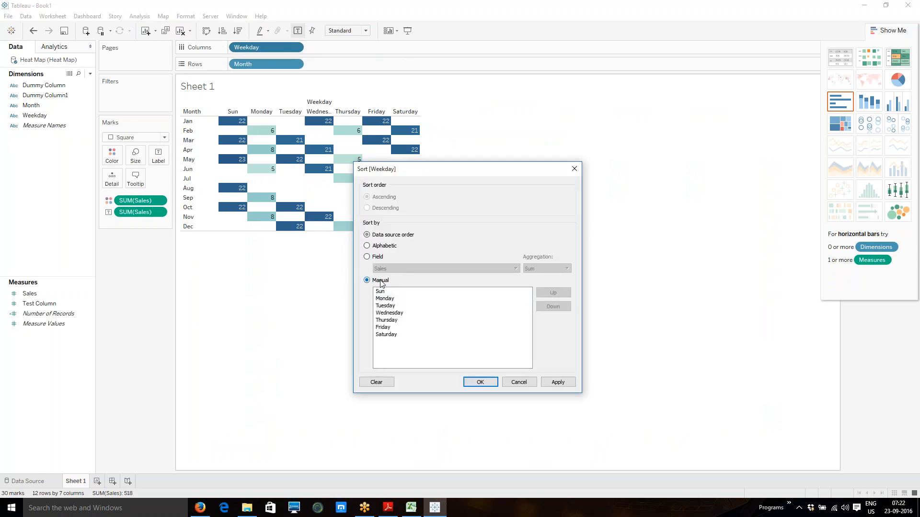
pyautogui.click(381, 299)
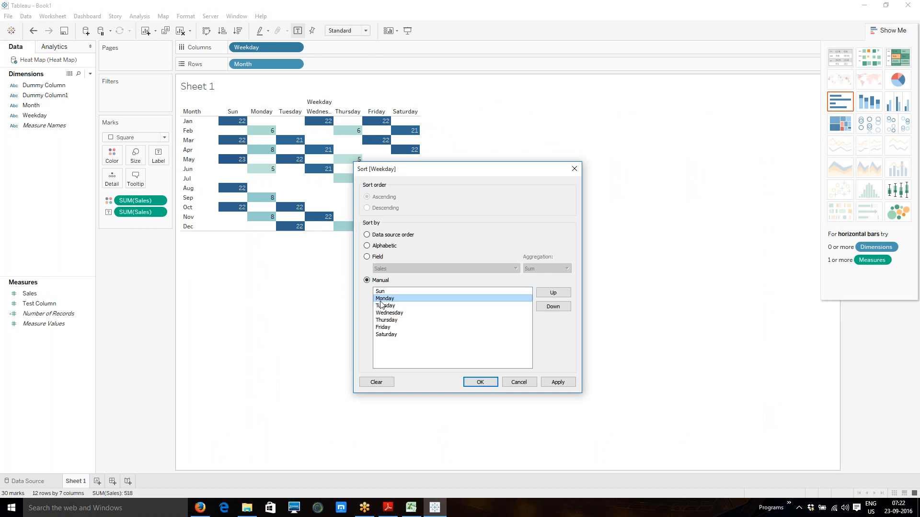
pyautogui.click(566, 293)
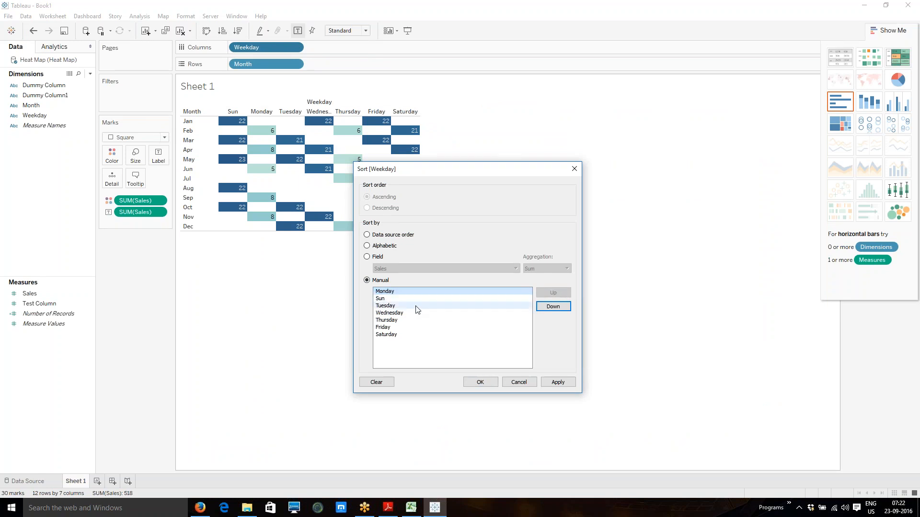
pyautogui.click(420, 306)
pyautogui.click(552, 293)
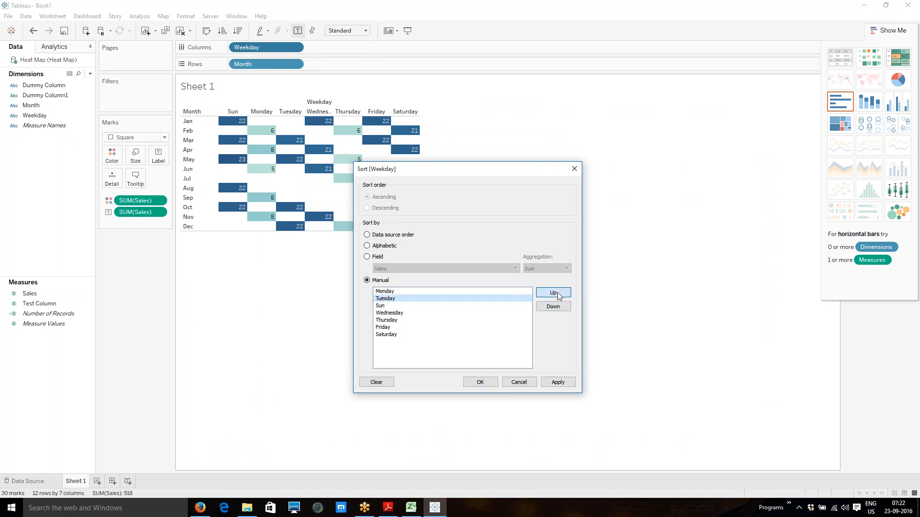
pyautogui.click(408, 306)
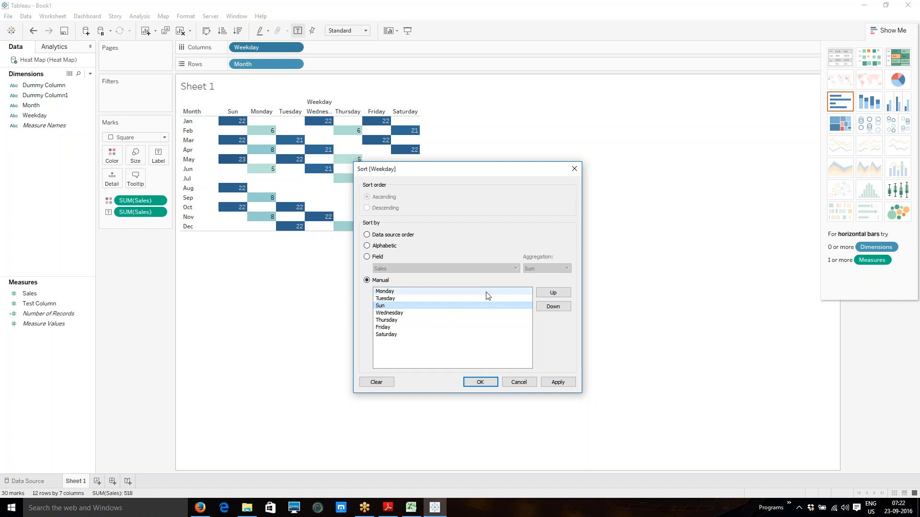
pyautogui.click(548, 293)
pyautogui.click(549, 294)
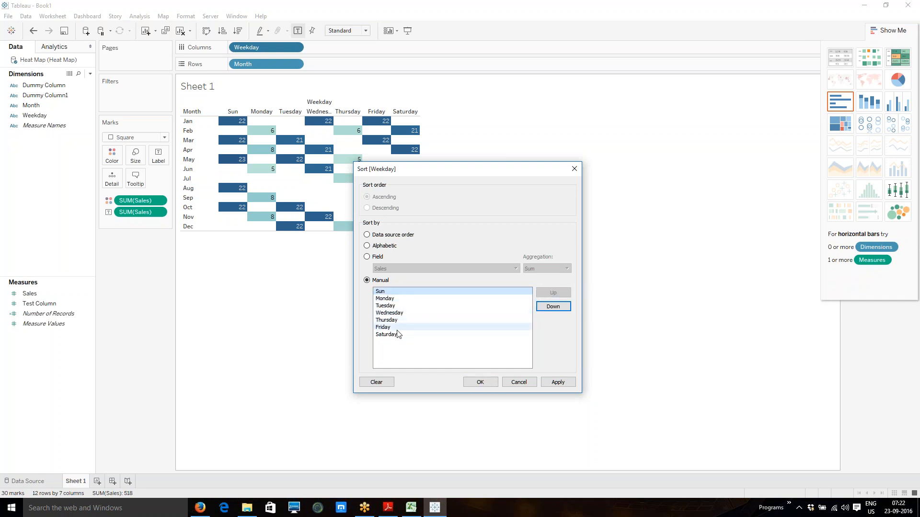
pyautogui.click(484, 385)
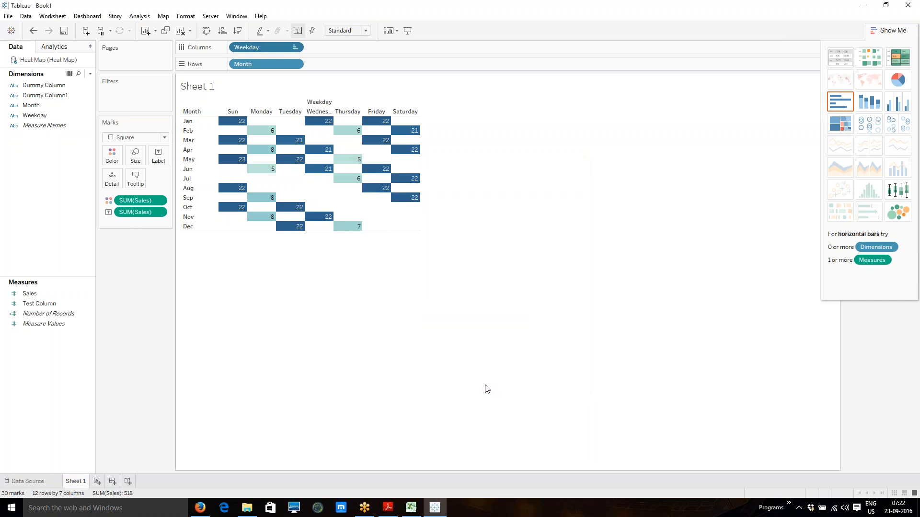
# Set the Sales color palette to Red-Green Diverging.
pyautogui.click(111, 155)
pyautogui.click(170, 187)
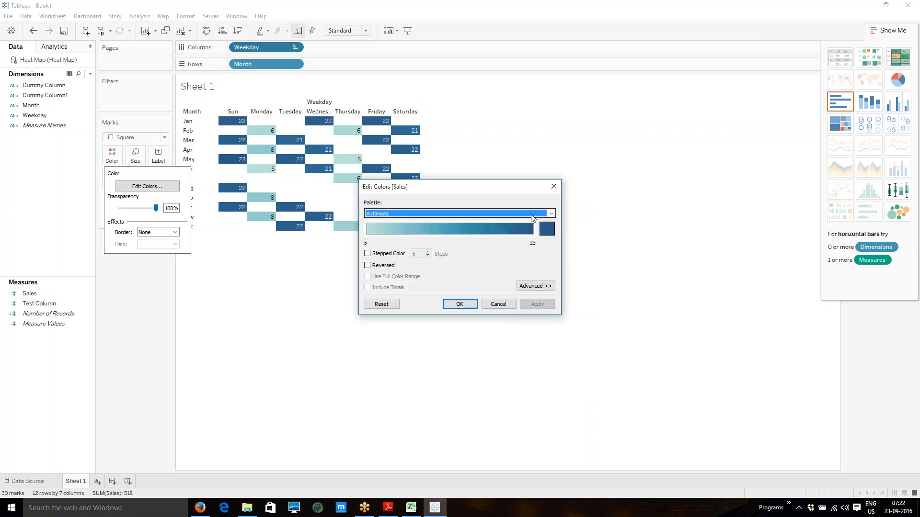
pyautogui.click(551, 213)
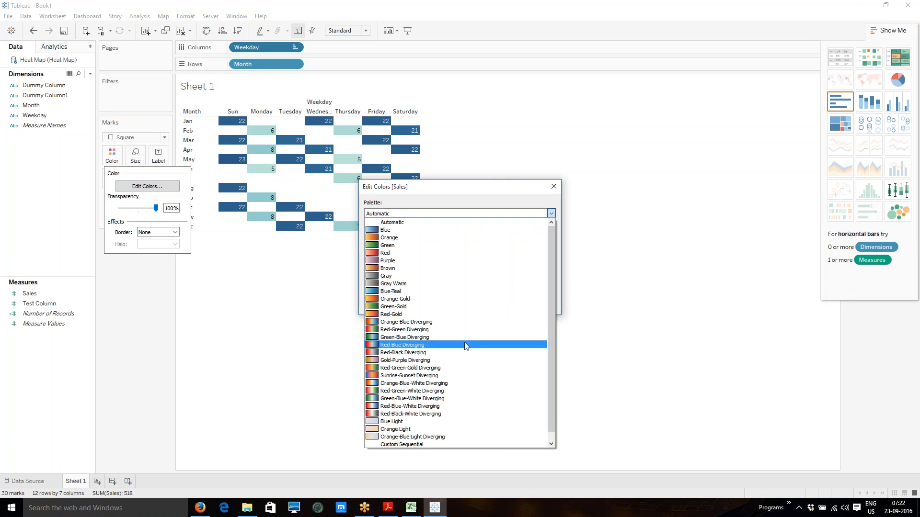
pyautogui.click(461, 330)
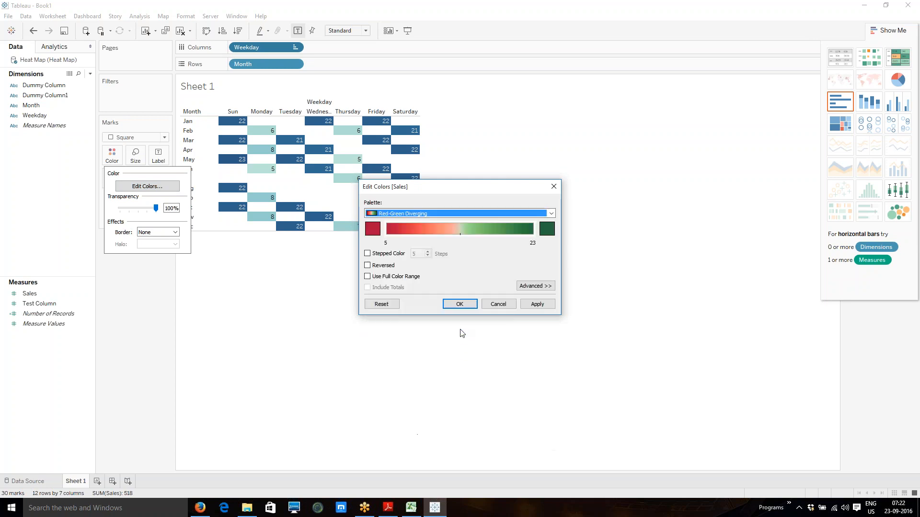
pyautogui.click(537, 304)
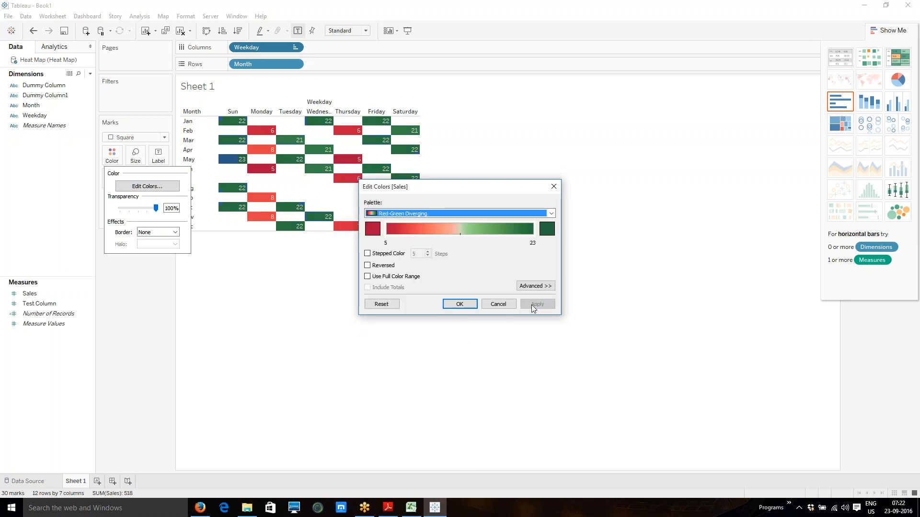
pyautogui.click(459, 305)
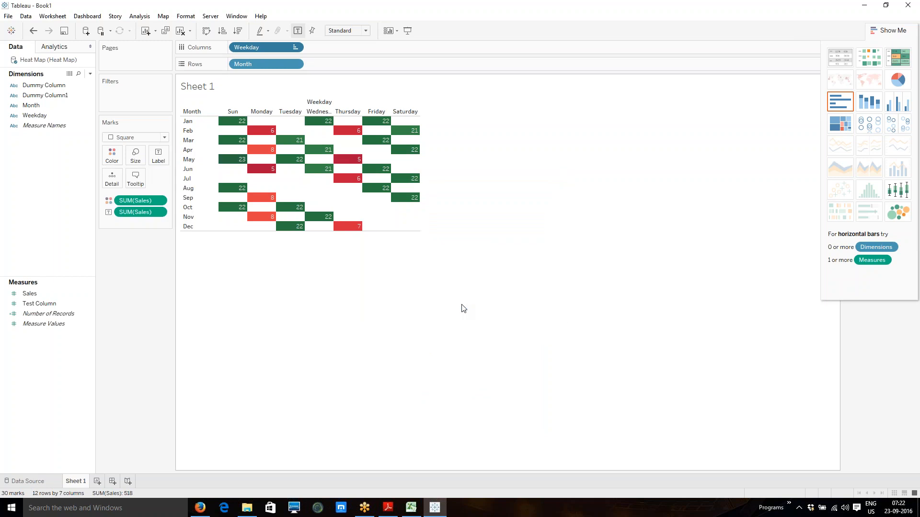
# Compare the sales data in Excel with the Tableau heat map, and read the Introduction page of the training PDF.
pyautogui.click(411, 508)
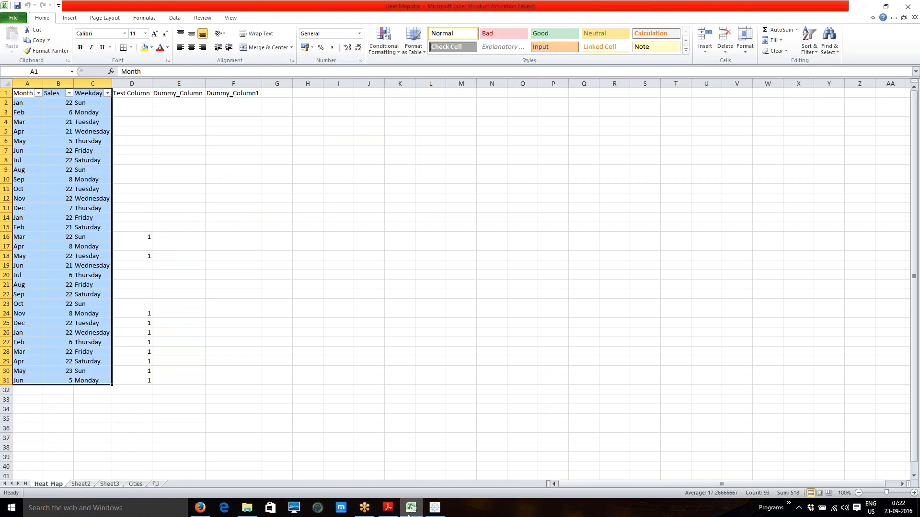
pyautogui.click(410, 508)
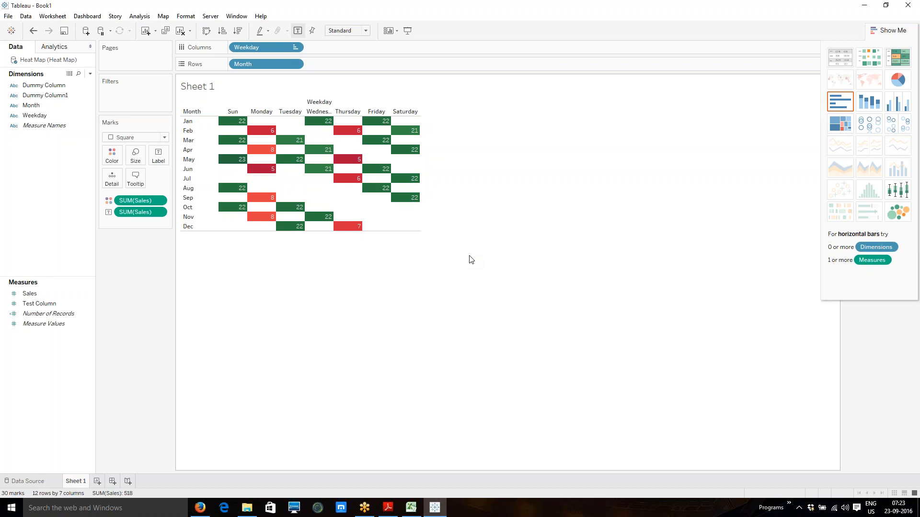
pyautogui.click(414, 510)
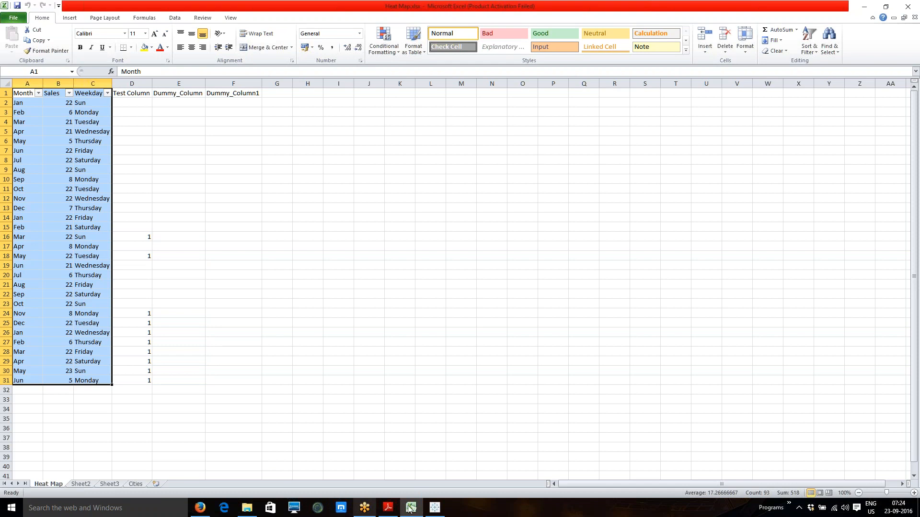
pyautogui.click(432, 510)
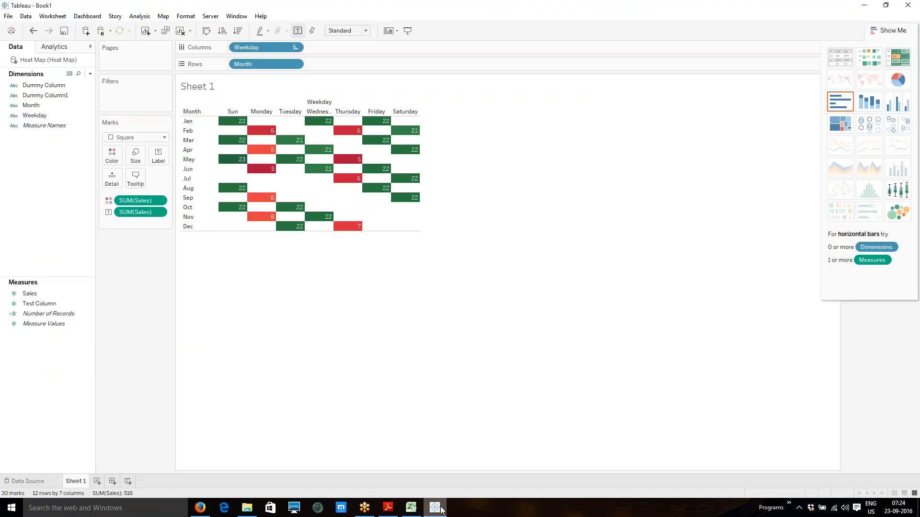
pyautogui.click(440, 509)
pyautogui.moveTo(386, 514)
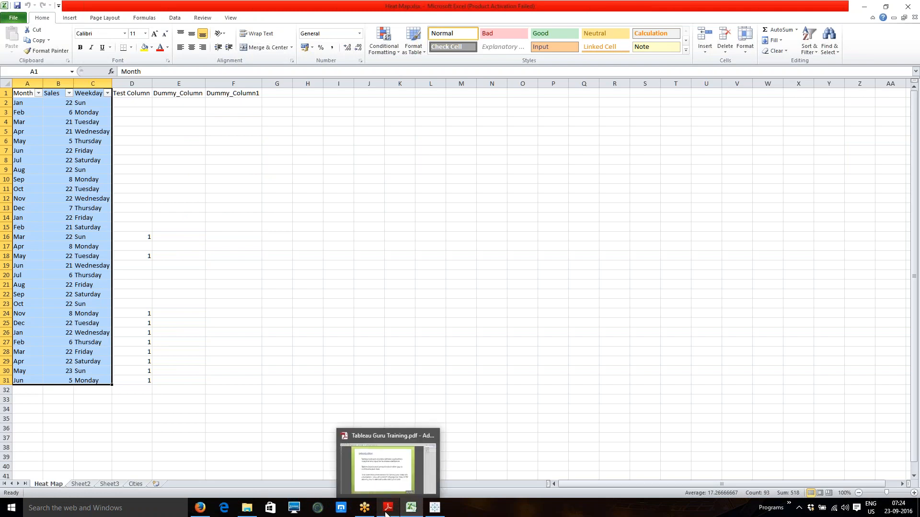
pyautogui.click(387, 514)
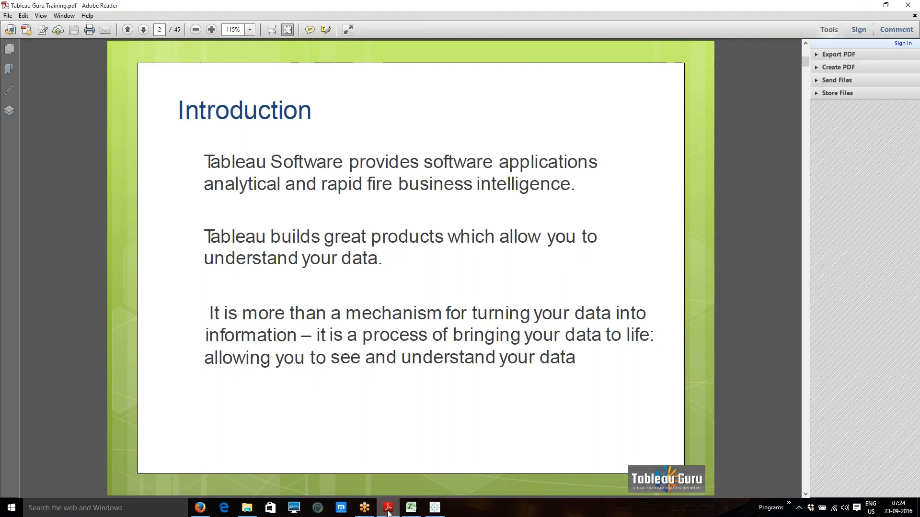
pyautogui.click(426, 513)
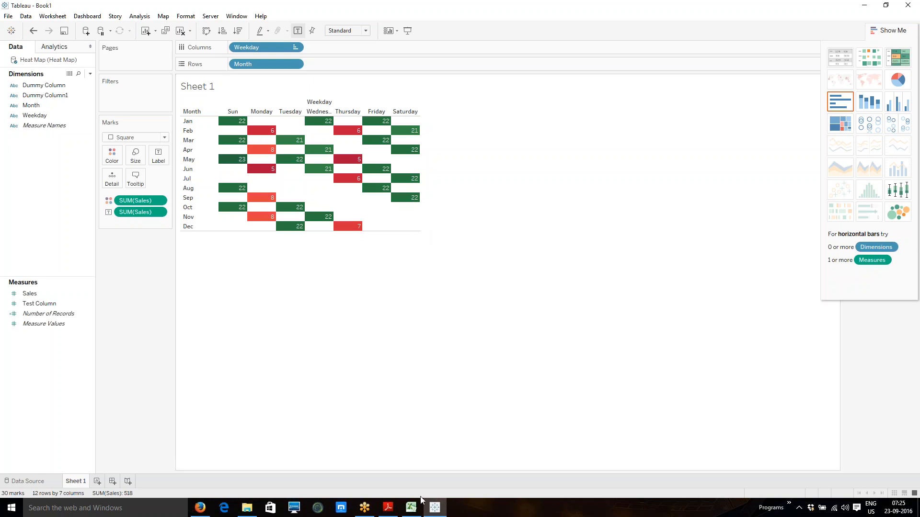
# Save the Tableau workbook to the Desktop as the packaged workbook report test.twbx.
pyautogui.click(436, 512)
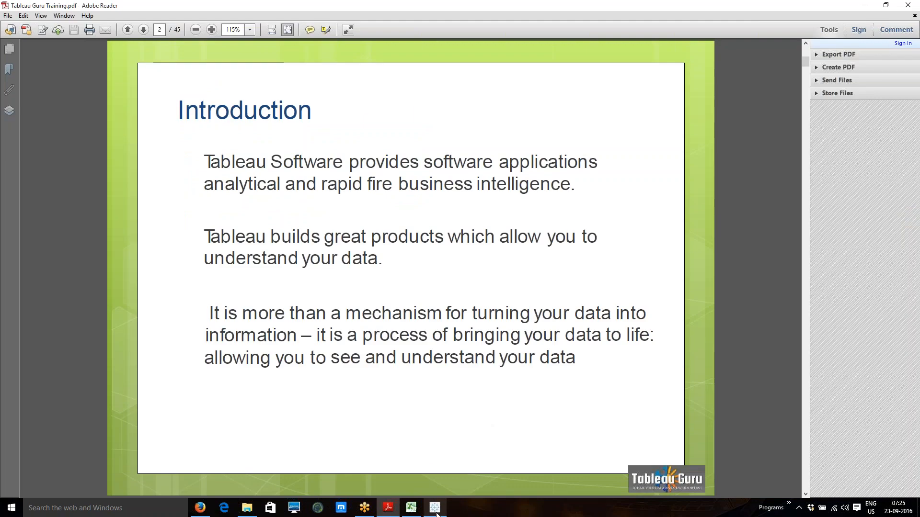
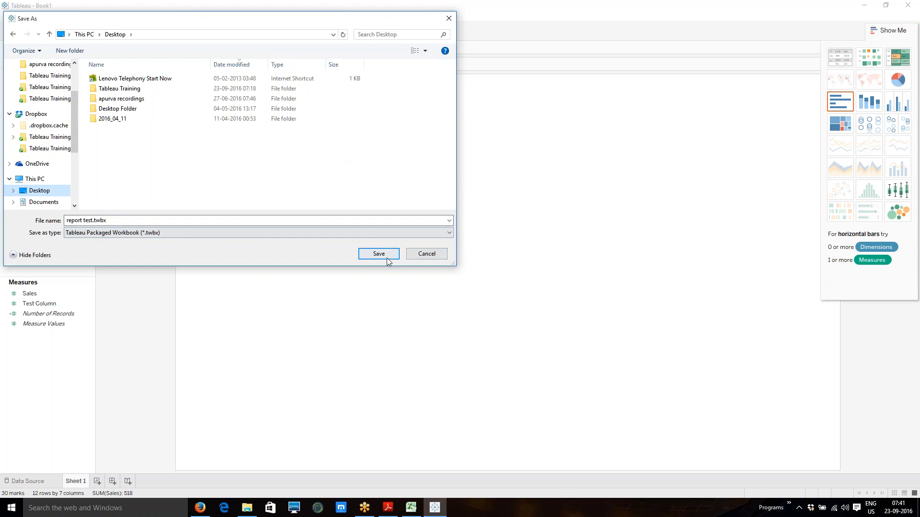
pyautogui.click(382, 257)
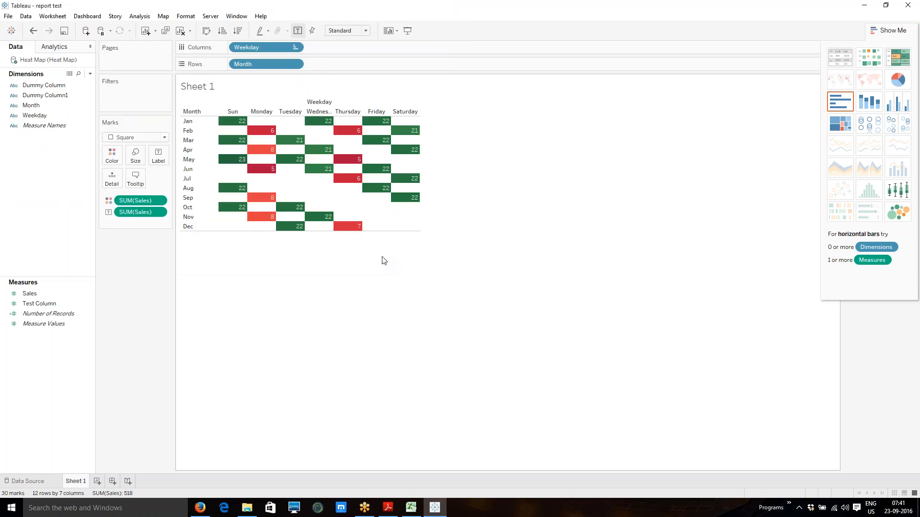
# Copy the report test.twbx file on the desktop and bring up the Tableau Products page of the training PDF.
pyautogui.click(387, 510)
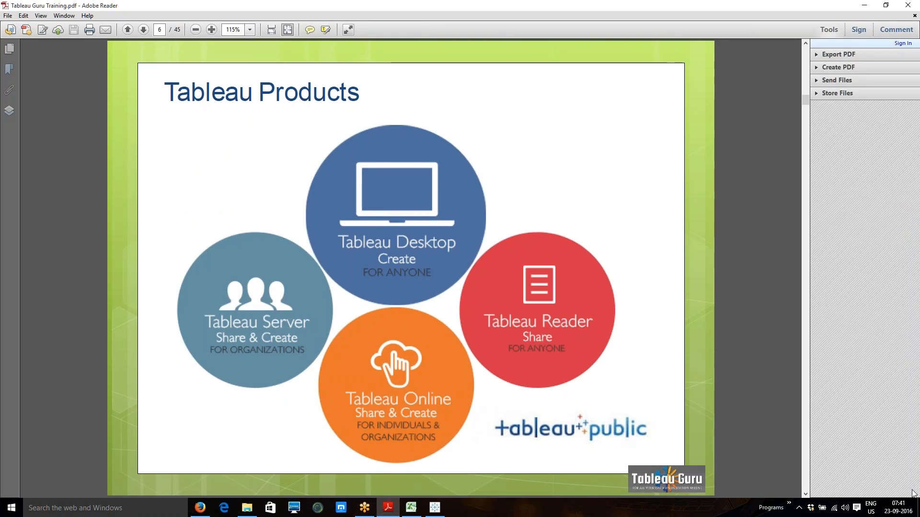
pyautogui.click(919, 509)
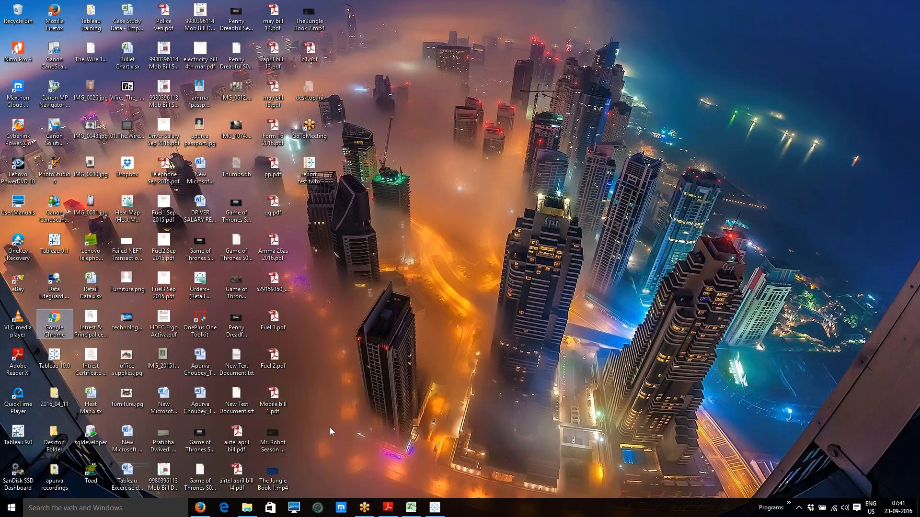
pyautogui.click(310, 167)
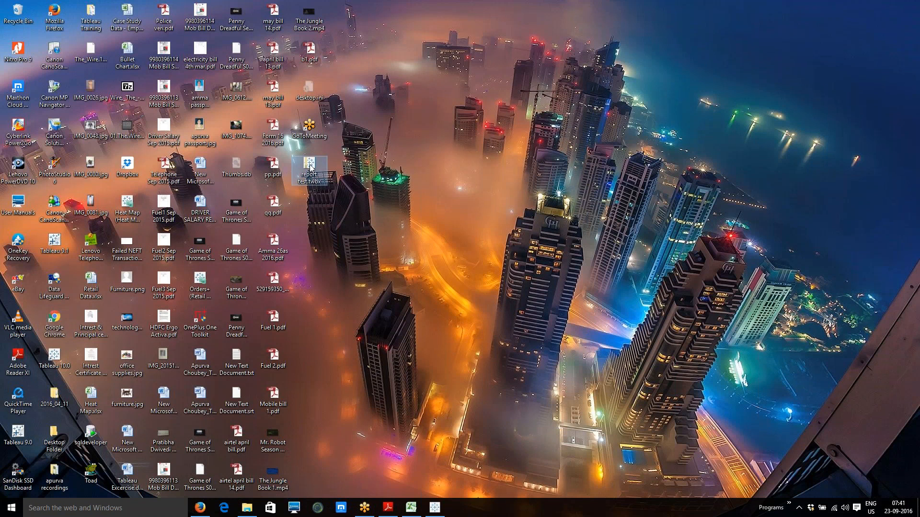
pyautogui.rightClick(311, 168)
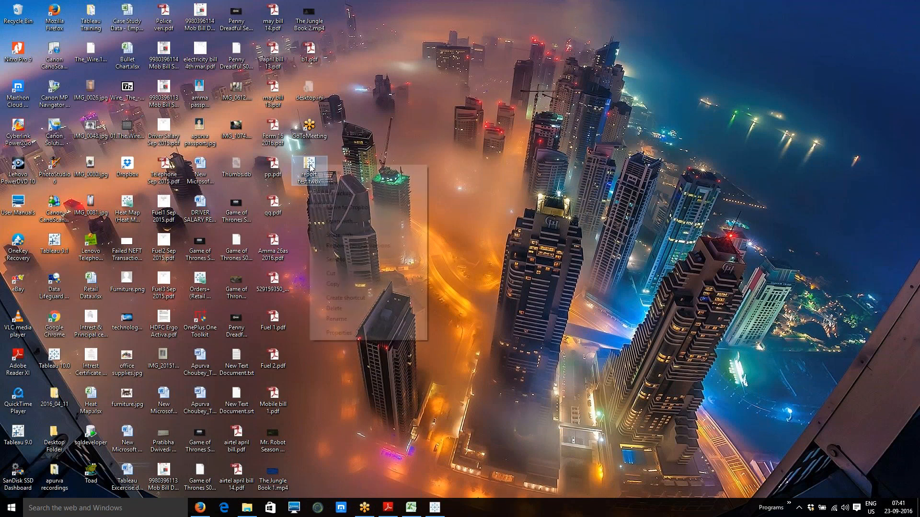
pyautogui.click(352, 285)
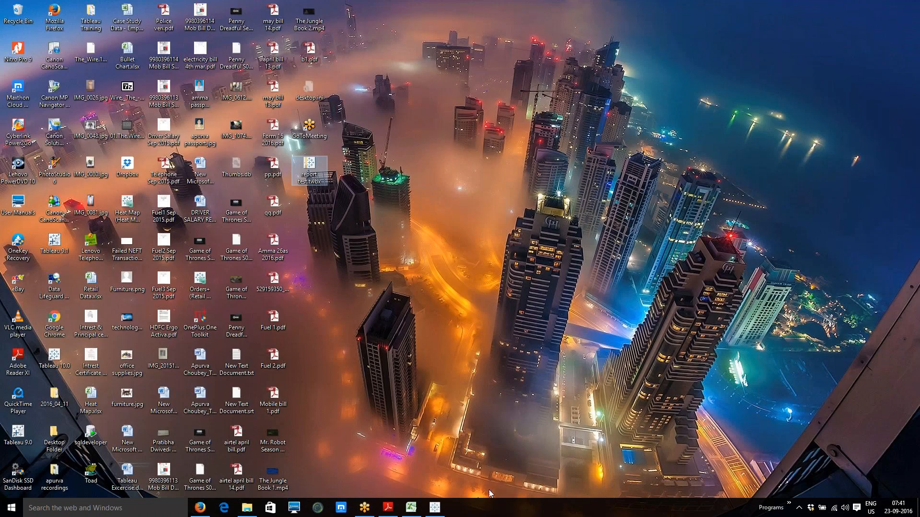
pyautogui.click(434, 509)
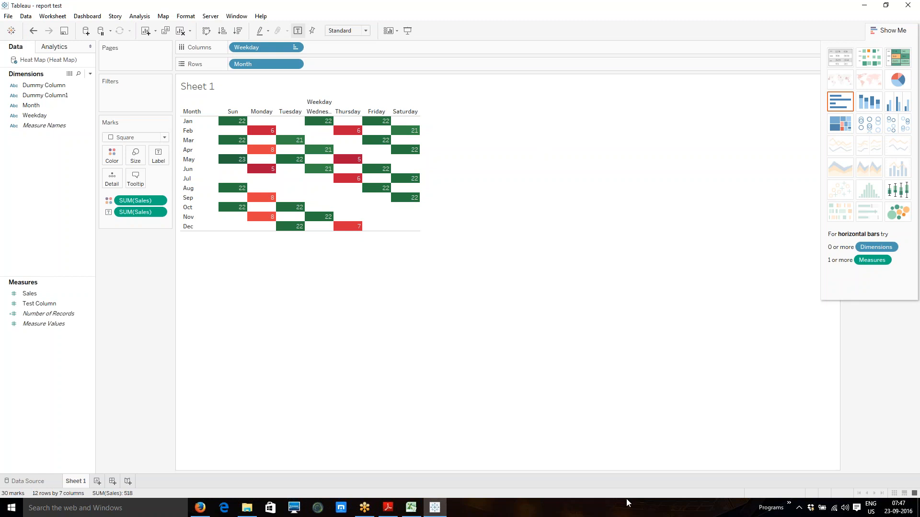
pyautogui.click(389, 508)
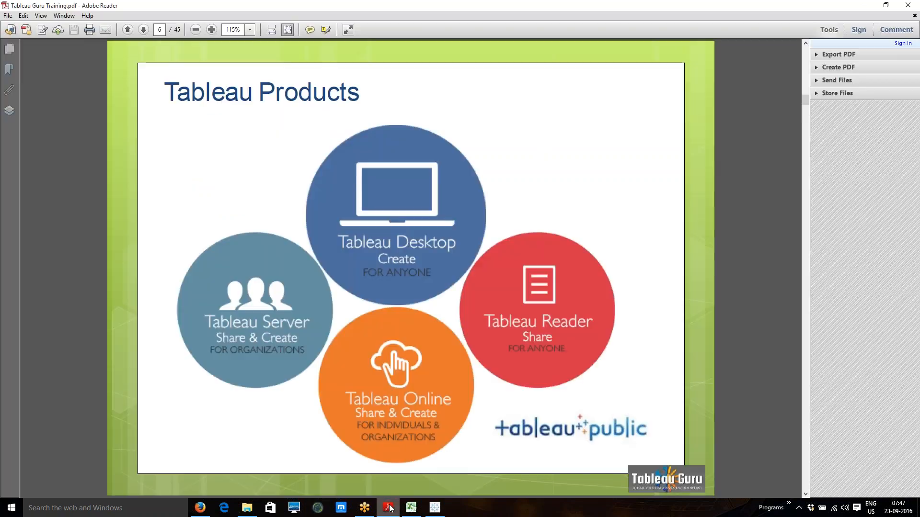
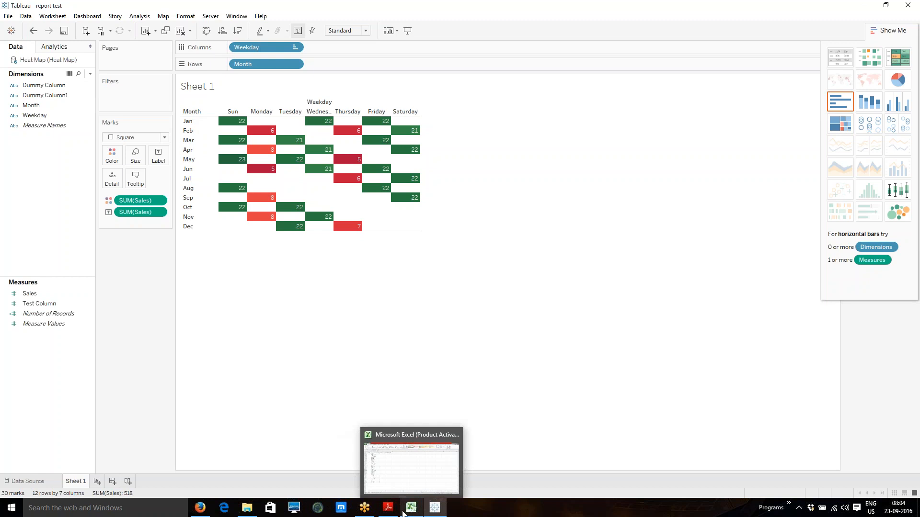
# In Excel, set the Sales value for May, Sun in cell B30 to 50 and save the workbook.
pyautogui.click(402, 513)
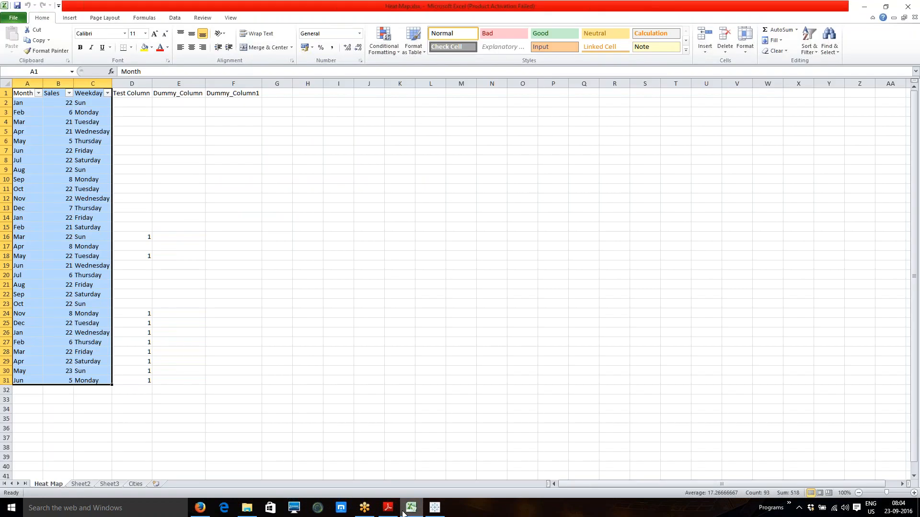
pyautogui.click(60, 417)
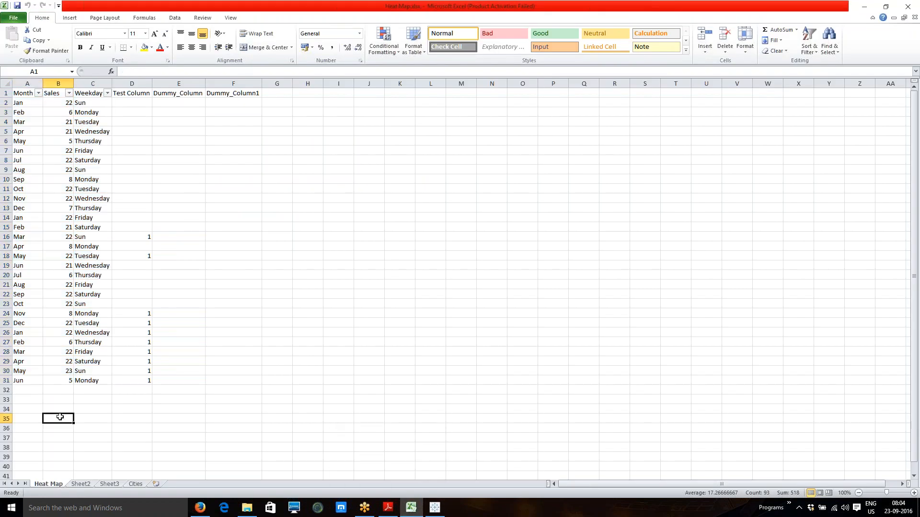
pyautogui.click(67, 371)
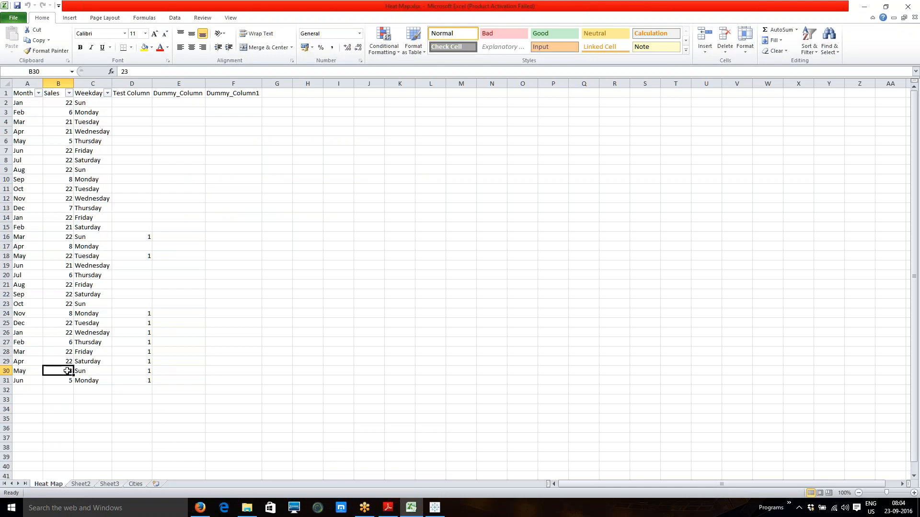
pyautogui.write('50')
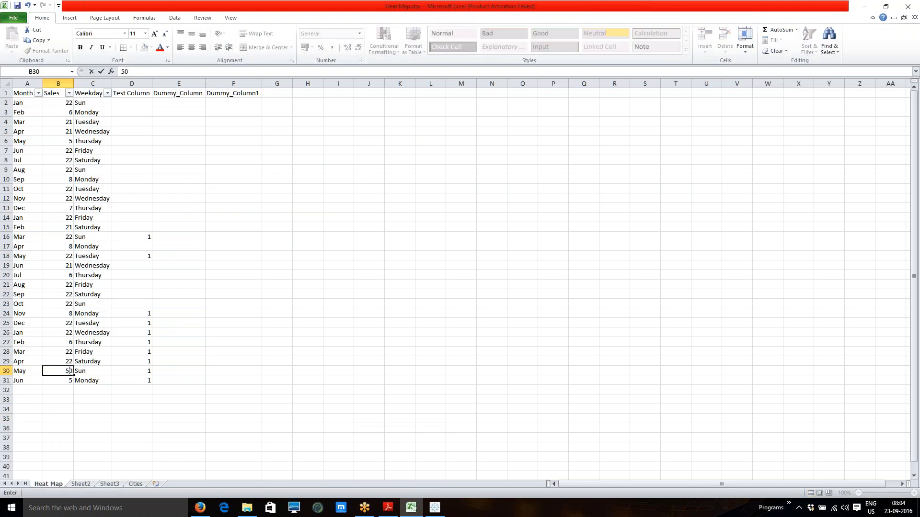
pyautogui.click(277, 284)
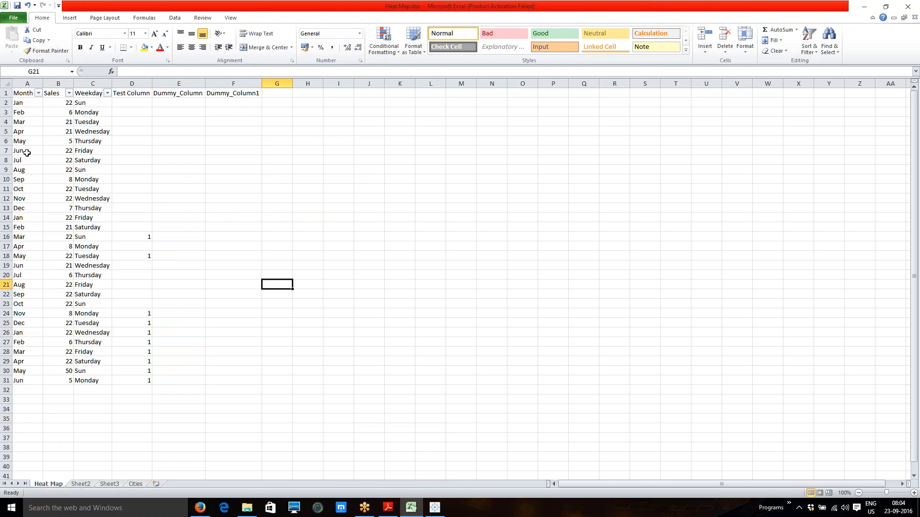
pyautogui.click(13, 18)
pyautogui.click(15, 35)
# Switch to Tableau and refresh the Heat Map data source, repeating the refresh to pull in the edited sales data.
pyautogui.click(434, 508)
pyautogui.rightClick(40, 63)
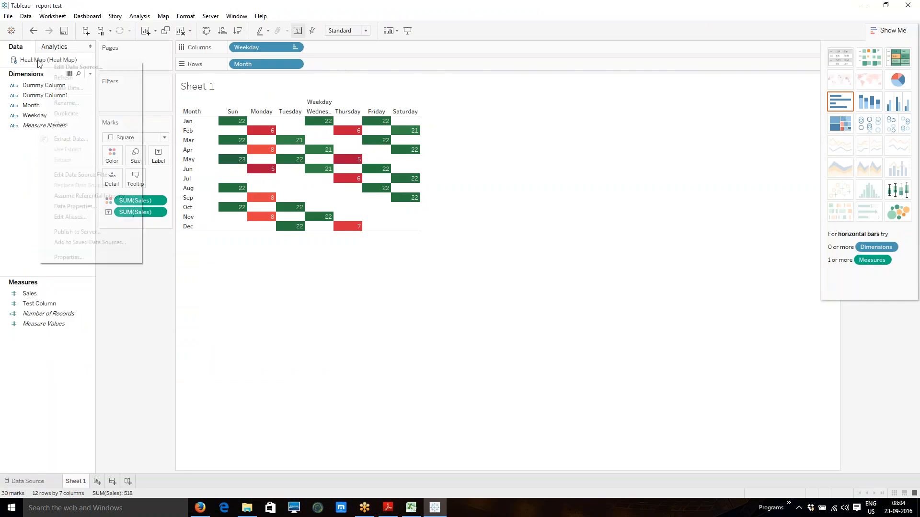
pyautogui.click(54, 79)
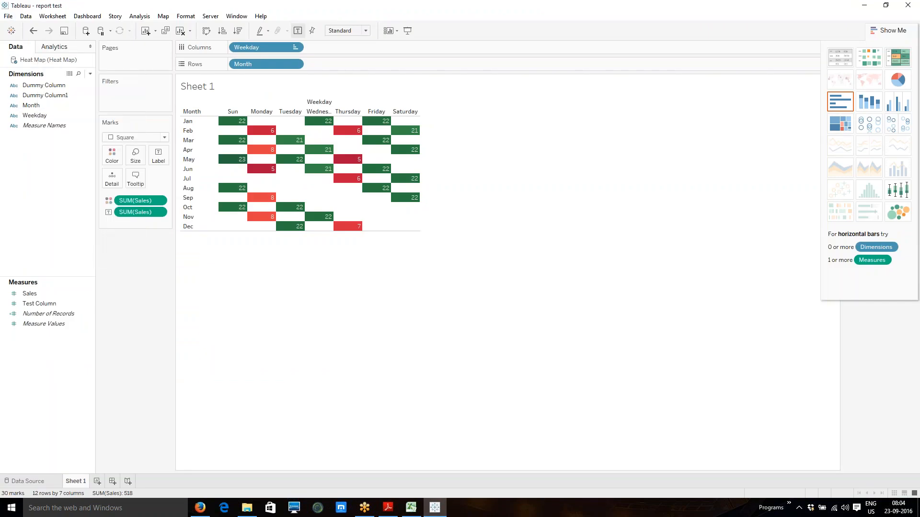
pyautogui.moveTo(376, 180)
pyautogui.rightClick(26, 64)
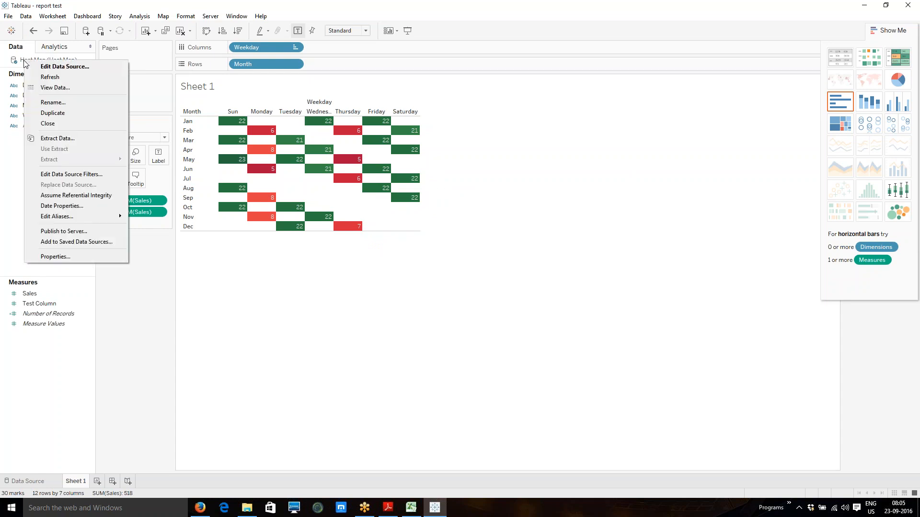
pyautogui.click(44, 78)
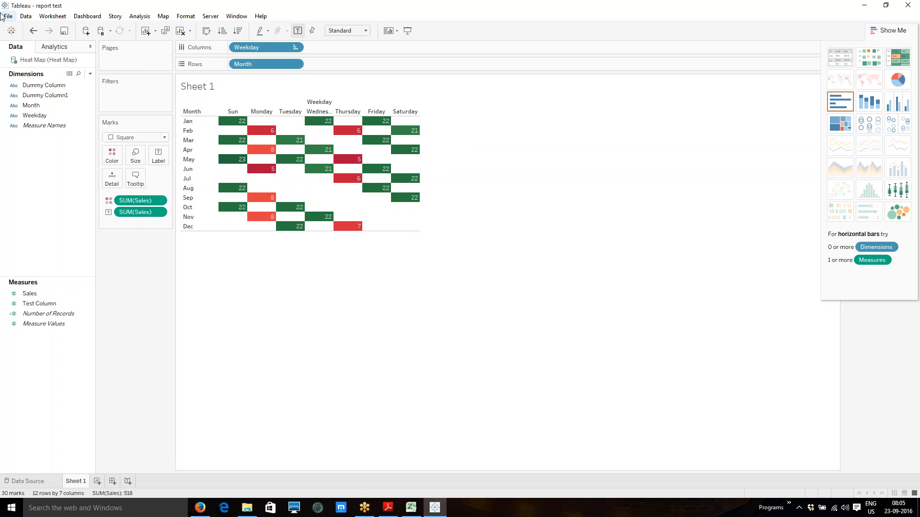
pyautogui.rightClick(27, 62)
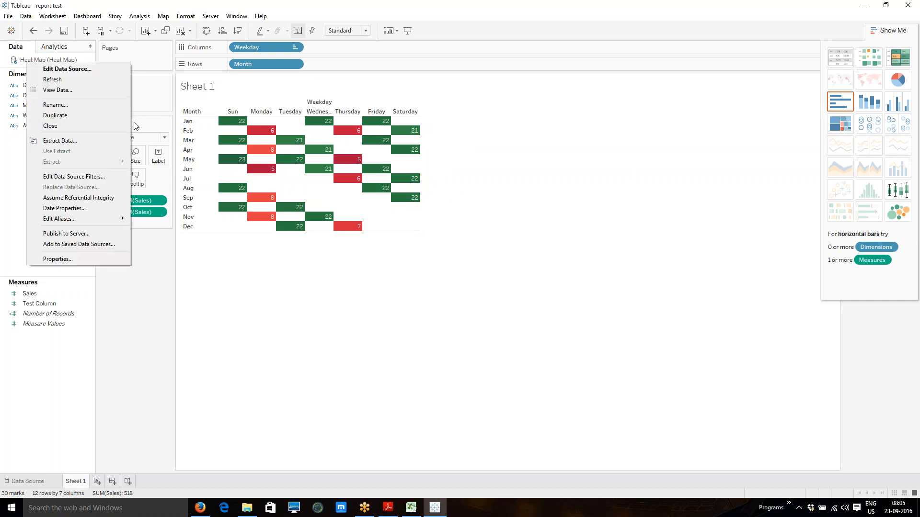
pyautogui.click(76, 79)
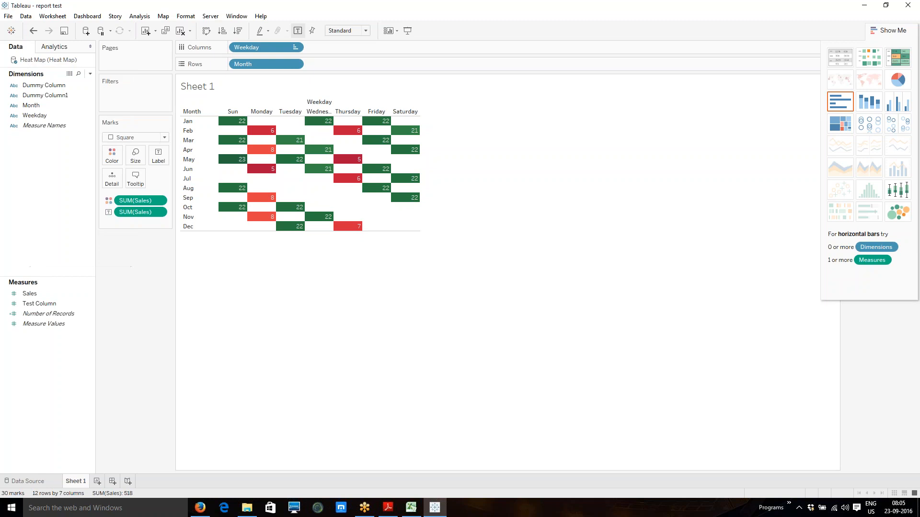
# Switch to Excel and save the workbook over the existing Heat Map.xlsx in the Tableau Training folder.
pyautogui.click(411, 508)
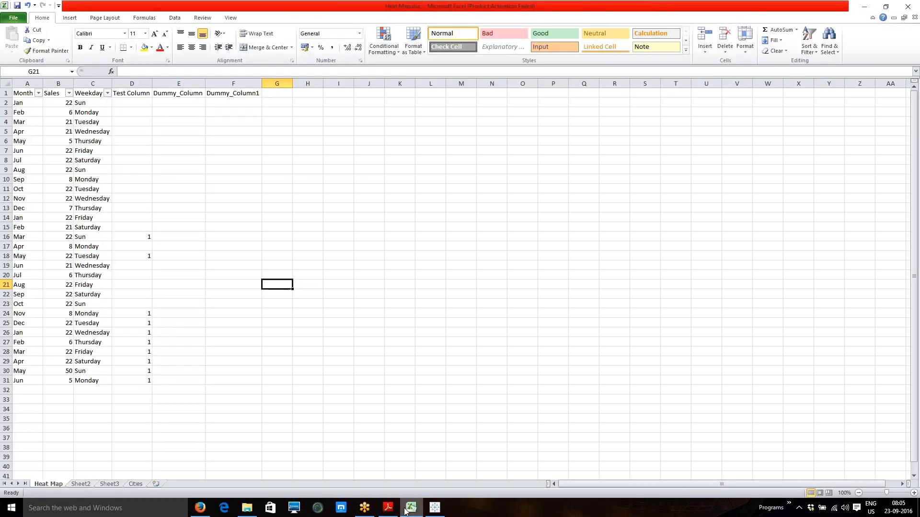
pyautogui.click(12, 18)
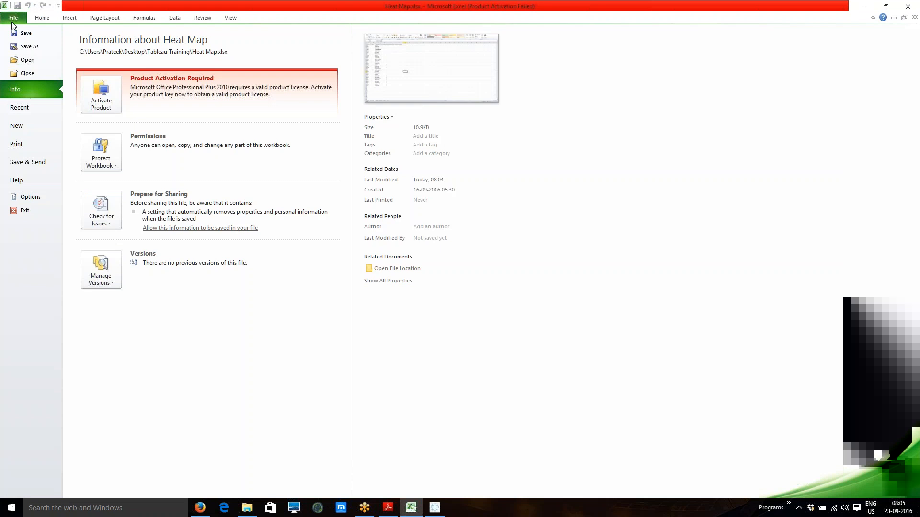
pyautogui.click(18, 48)
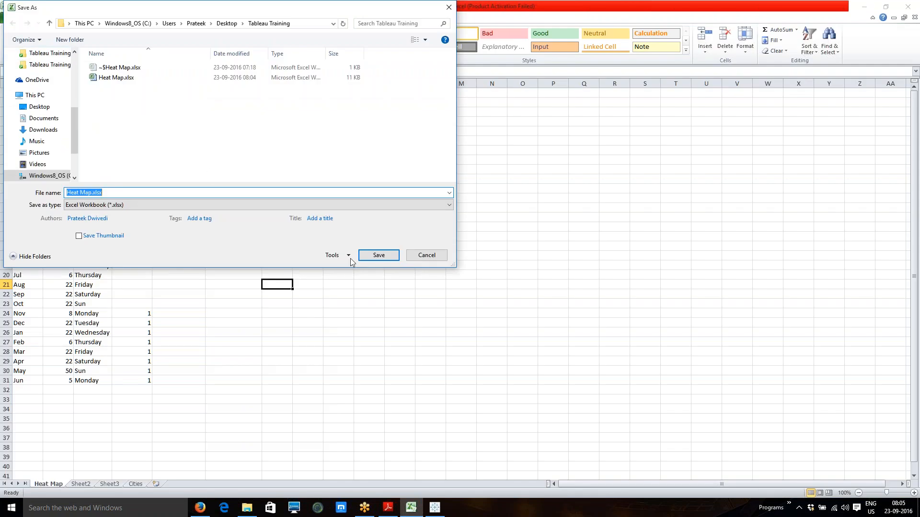
pyautogui.click(378, 256)
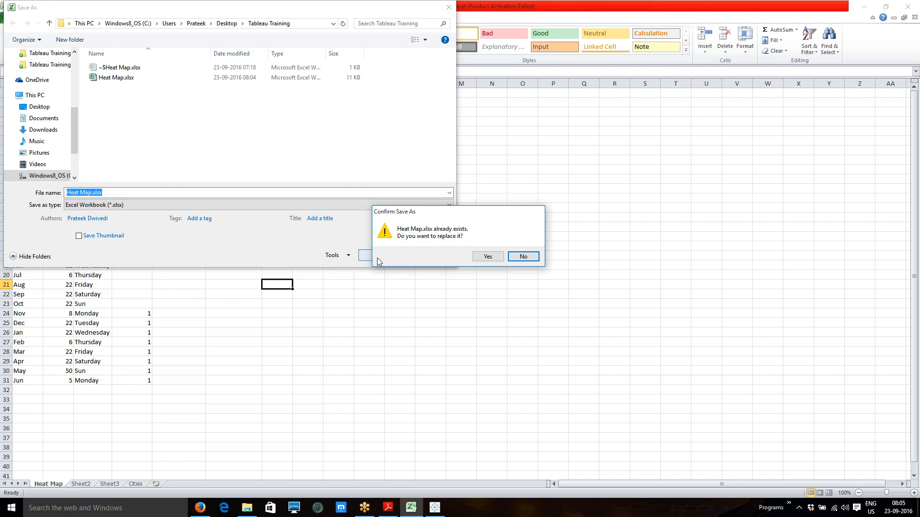
pyautogui.click(487, 256)
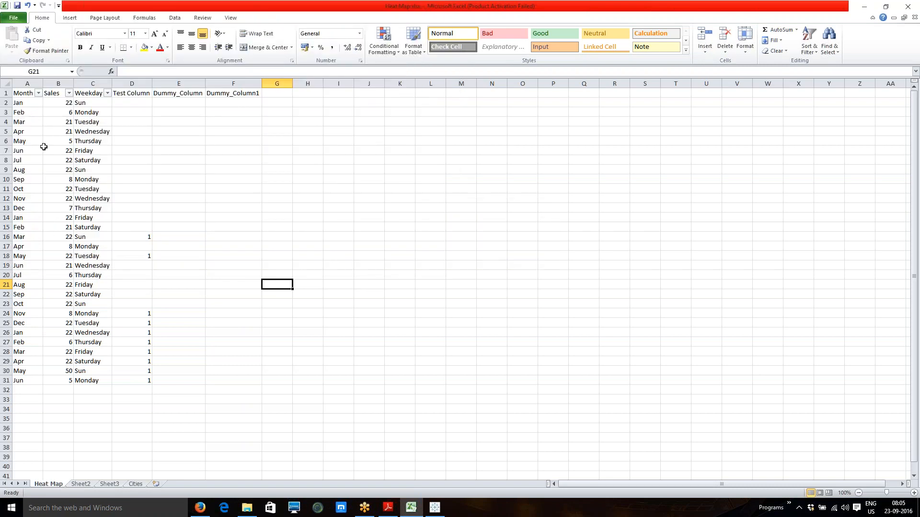
# Set the Sales values for Mar Tuesday (B4), May Tuesday (B18) and Sep Saturday (B22) to 50.
pyautogui.click(64, 122)
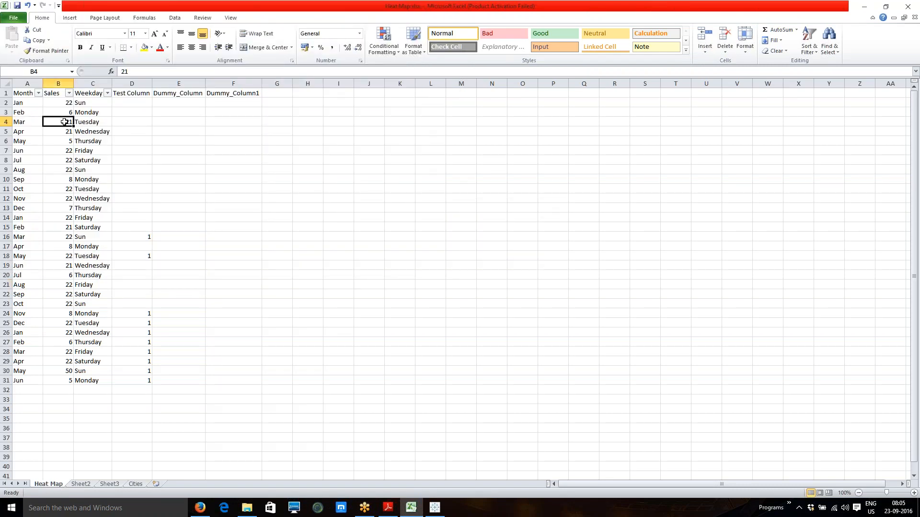
pyautogui.write('50')
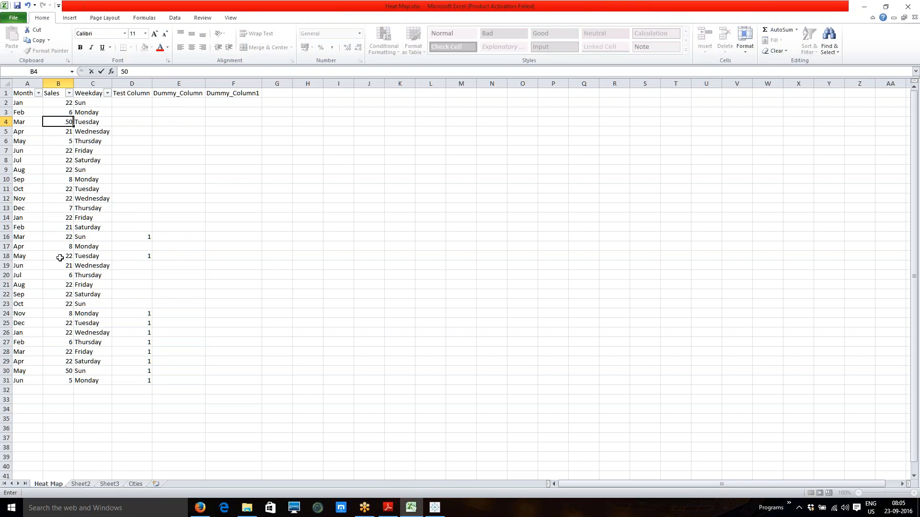
pyautogui.click(59, 257)
pyautogui.write('50')
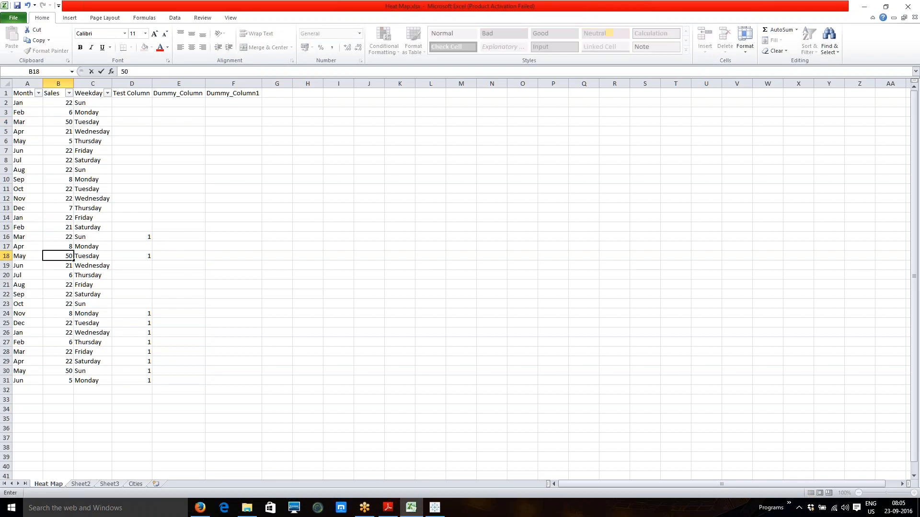
pyautogui.click(55, 293)
pyautogui.write('50')
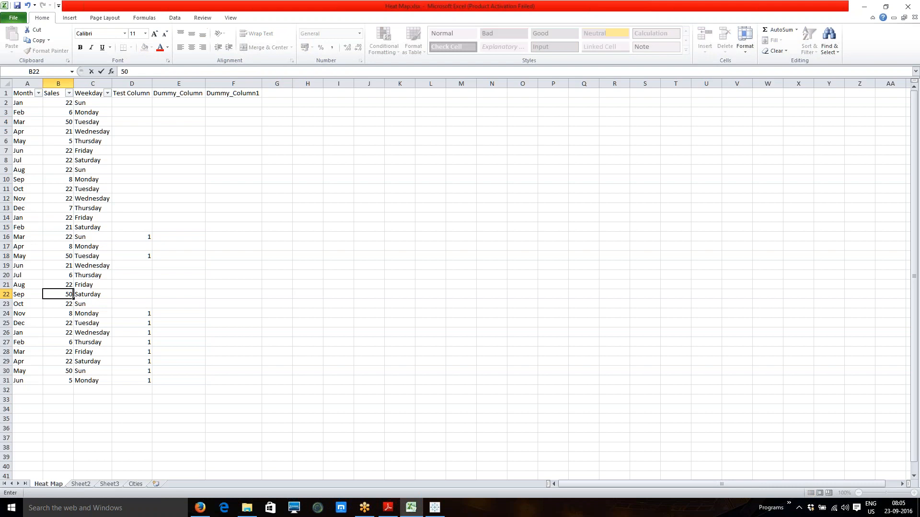
# Commit the last Sales entry and save the Heat Map workbook.
pyautogui.click(308, 246)
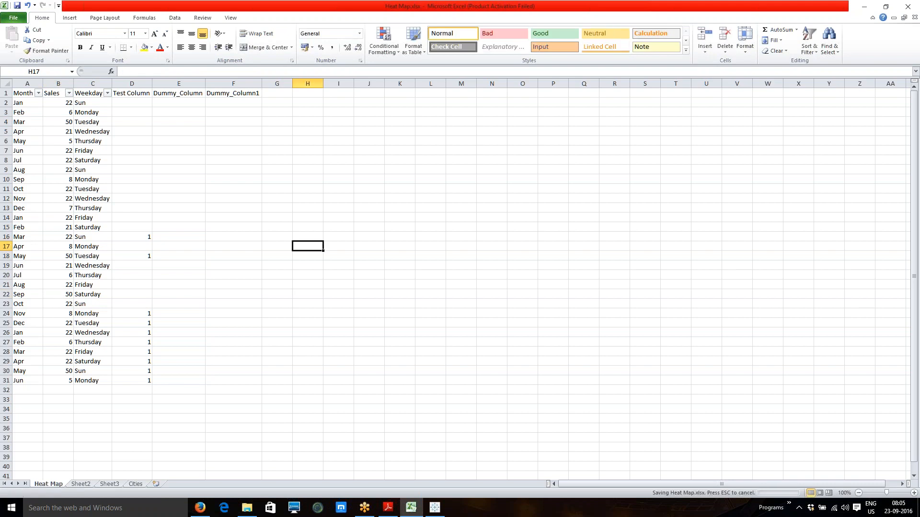
pyautogui.click(289, 246)
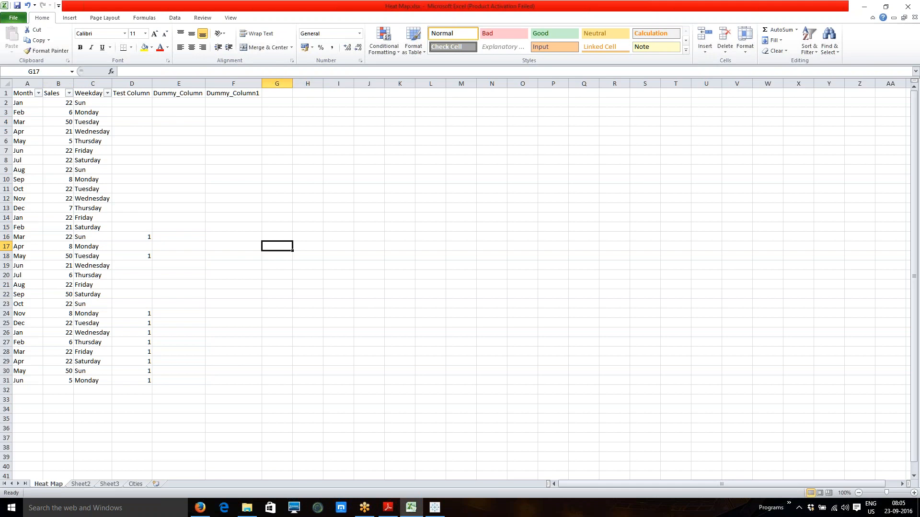
pyautogui.click(12, 18)
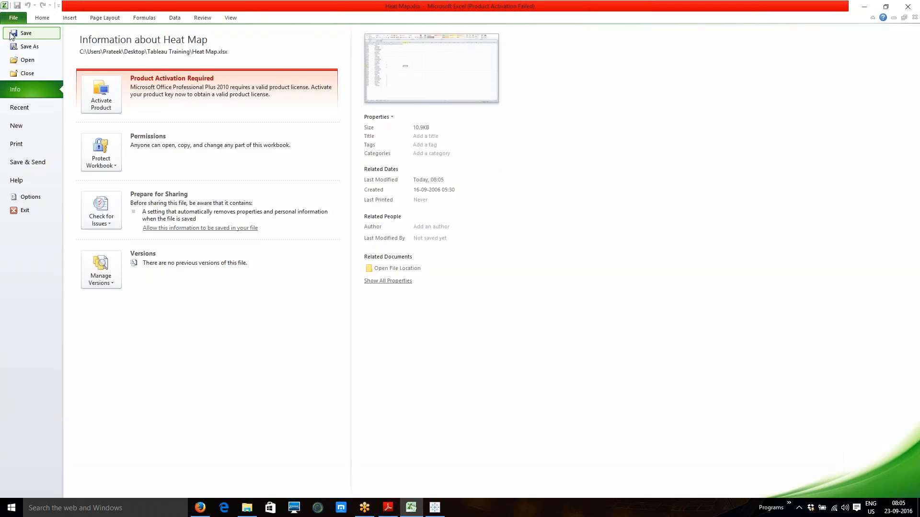
pyautogui.click(12, 36)
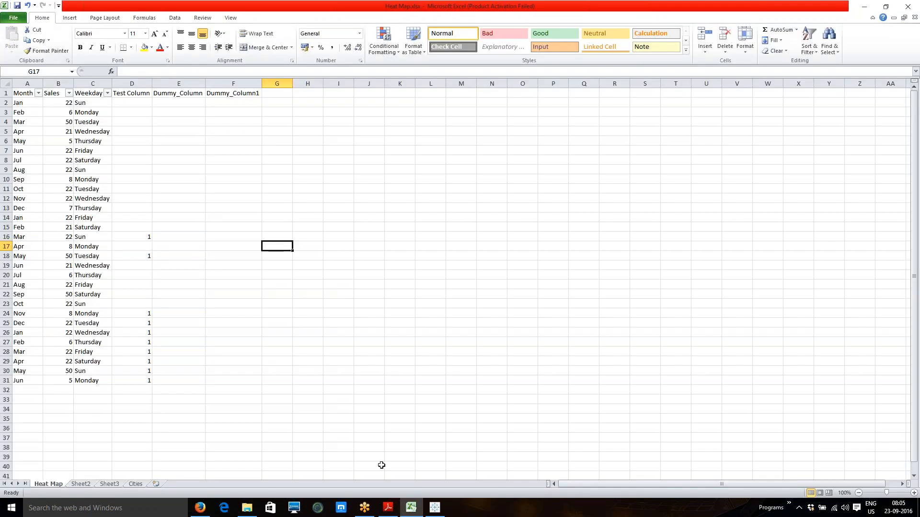
# Close Excel and refresh the Heat Map data source in Tableau.
pyautogui.click(909, 6)
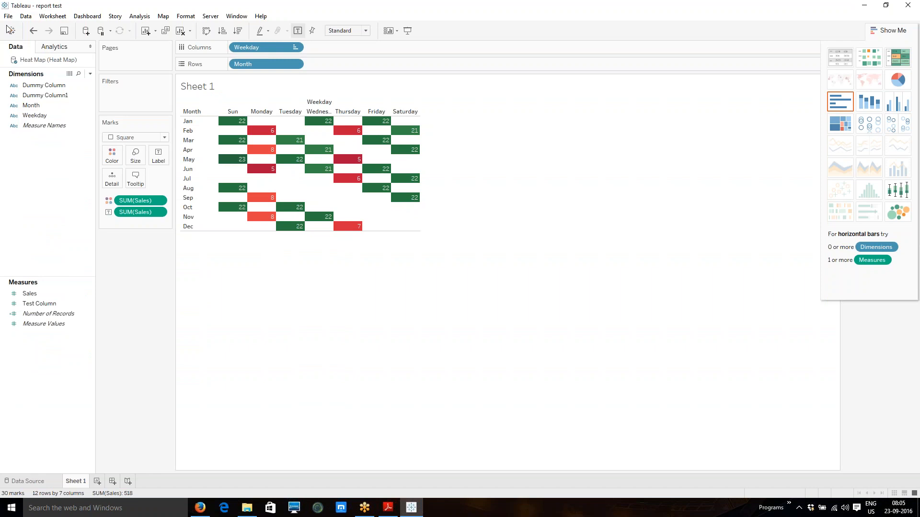
pyautogui.rightClick(24, 61)
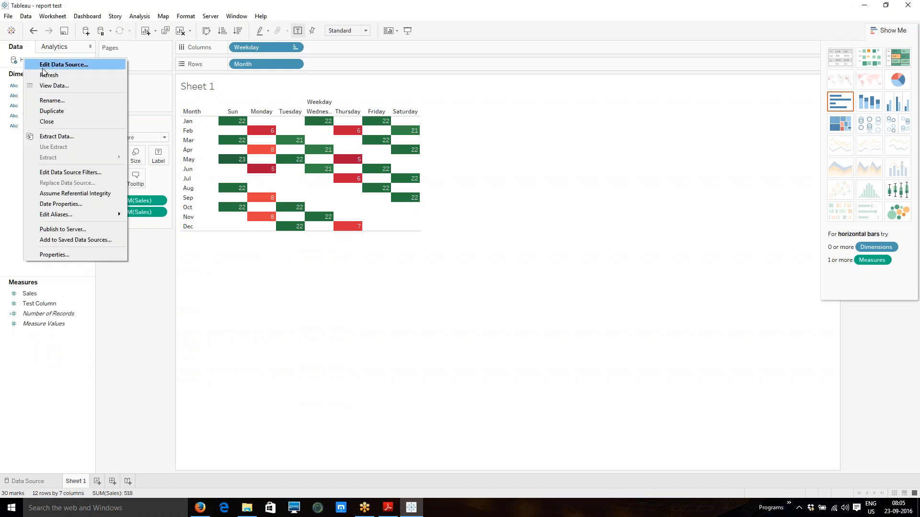
pyautogui.click(36, 76)
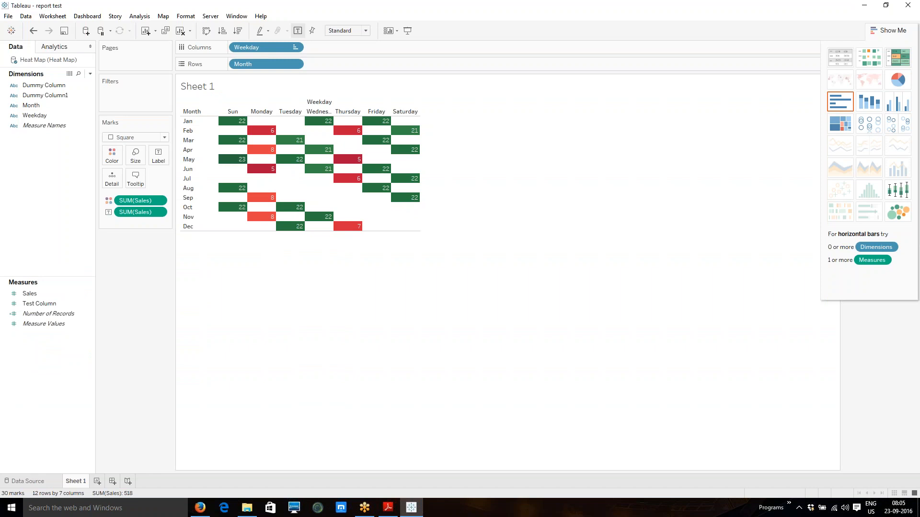
# Open the Heat Map data source for editing and examine the Sales values down to the last row.
pyautogui.rightClick(48, 61)
pyautogui.click(56, 67)
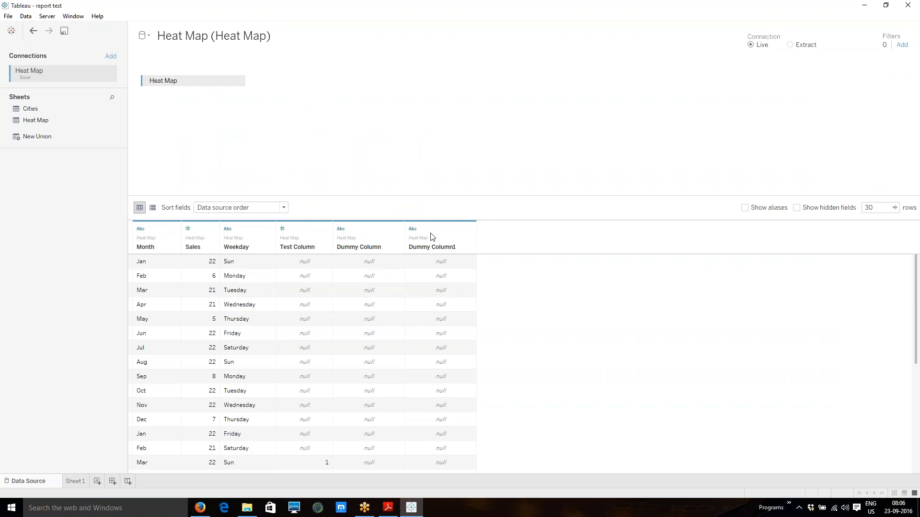
pyautogui.click(194, 296)
pyautogui.press('Down')
pyautogui.press('Down')
pyautogui.press('Down')
pyautogui.press('Down')
pyautogui.press('Down')
pyautogui.press('Down')
pyautogui.press('Down')
pyautogui.press('Down')
pyautogui.press('Down')
pyautogui.press('Down')
pyautogui.press('Down')
pyautogui.press('Down')
pyautogui.press('Down')
pyautogui.press('Down')
pyautogui.press('Down')
pyautogui.press('Down')
pyautogui.press('Down')
pyautogui.press('Down')
pyautogui.press('Down')
pyautogui.press('Down')
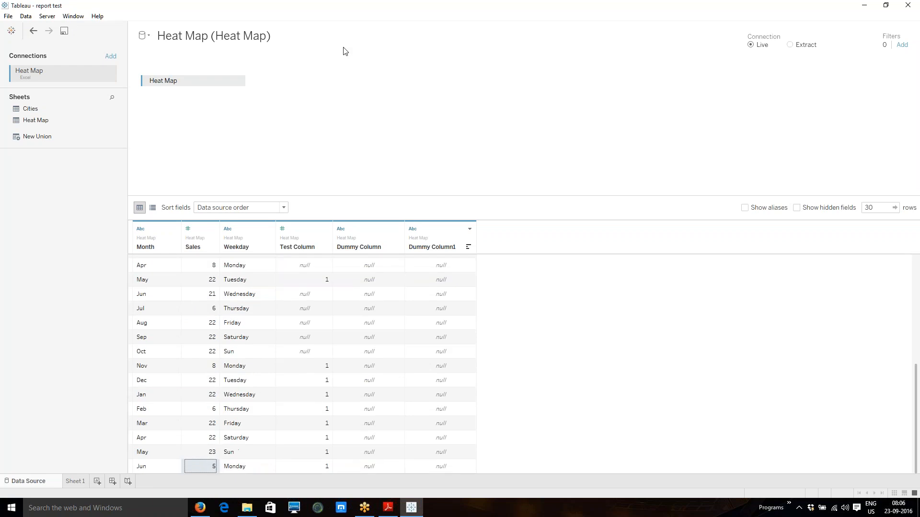
pyautogui.click(202, 86)
pyautogui.click(235, 82)
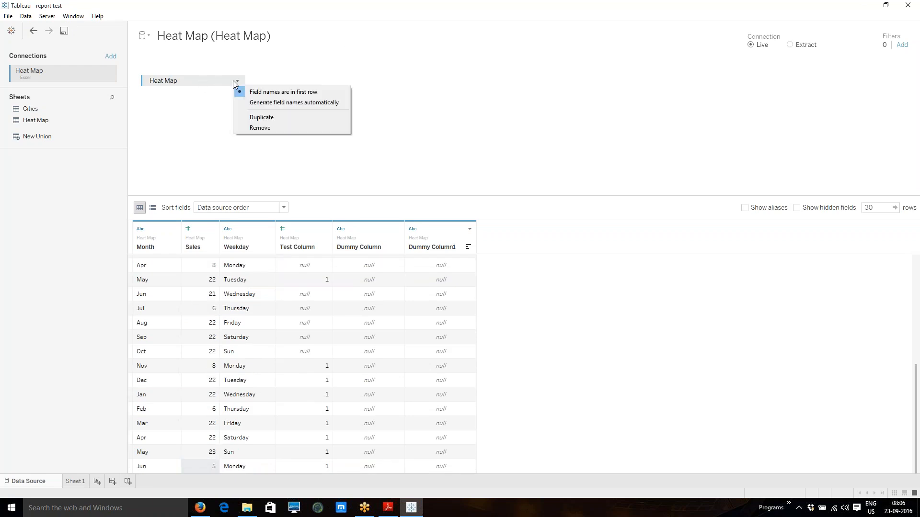
pyautogui.click(179, 112)
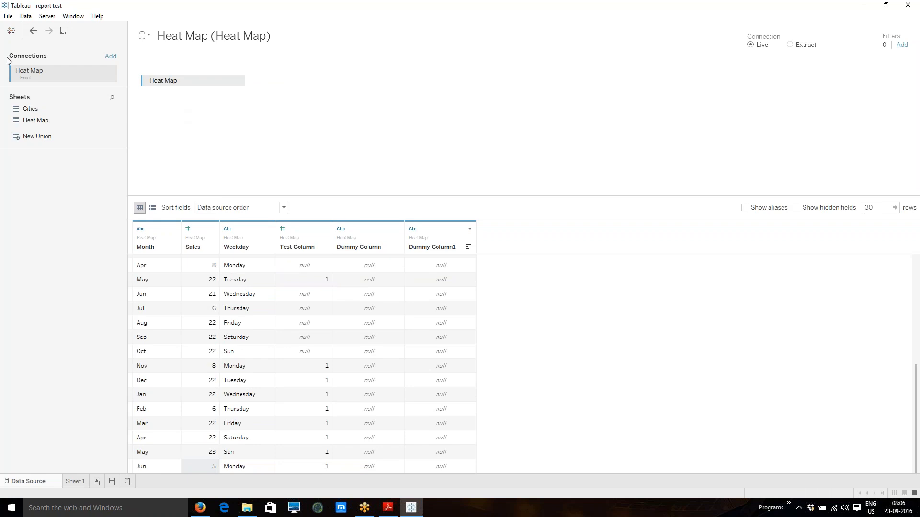
pyautogui.rightClick(32, 76)
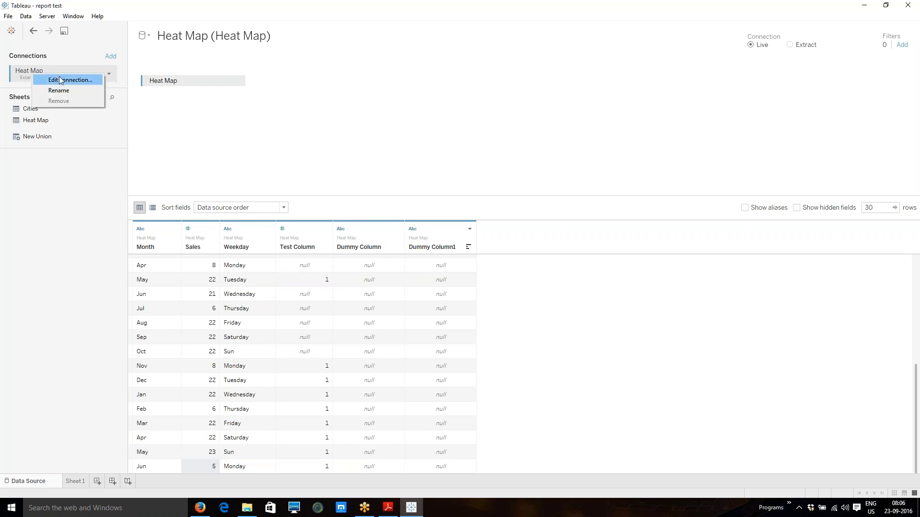
pyautogui.click(68, 52)
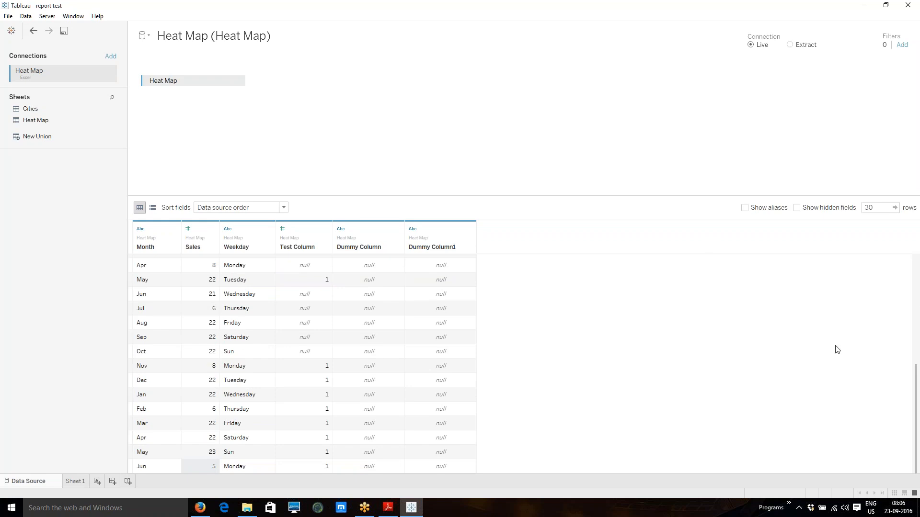
pyautogui.moveTo(918, 429)
pyautogui.mouseDown()
pyautogui.moveTo(917, 342)
pyautogui.moveTo(917, 431)
pyautogui.mouseUp()
pyautogui.scroll(5, 878, 393)
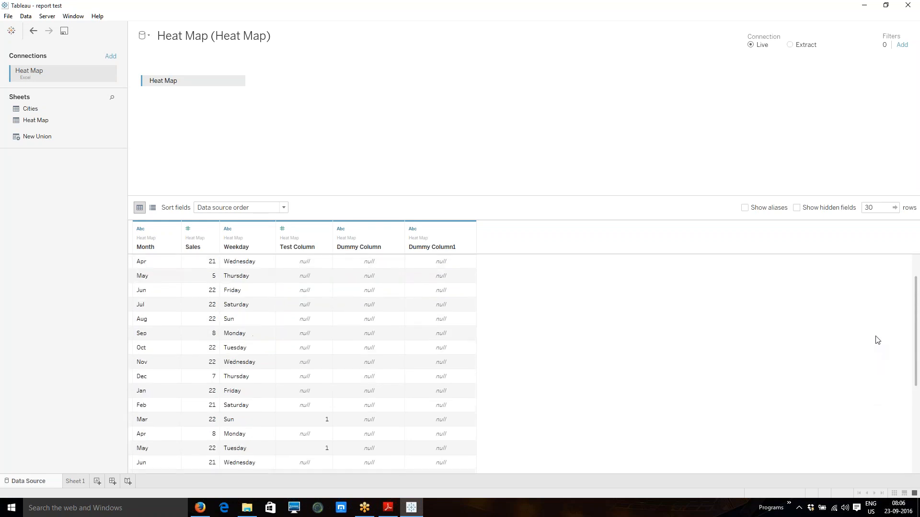
pyautogui.scroll(2, 878, 335)
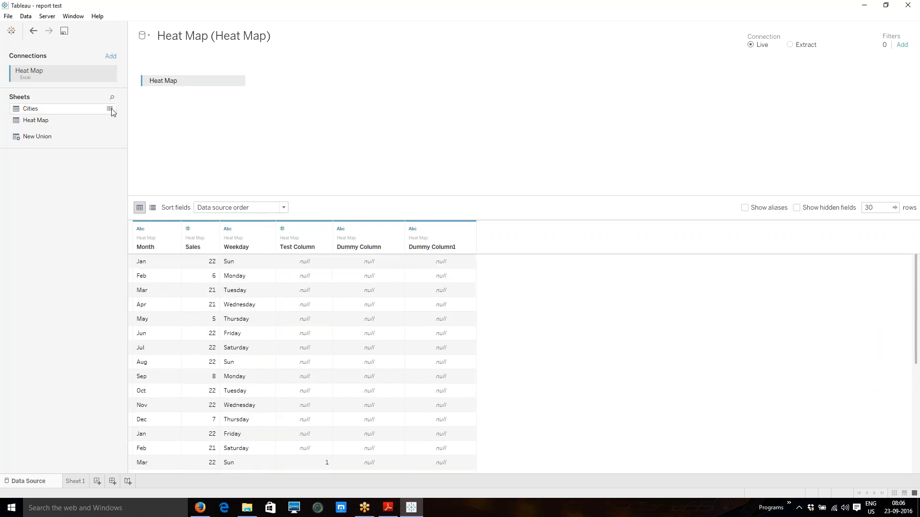
pyautogui.rightClick(56, 74)
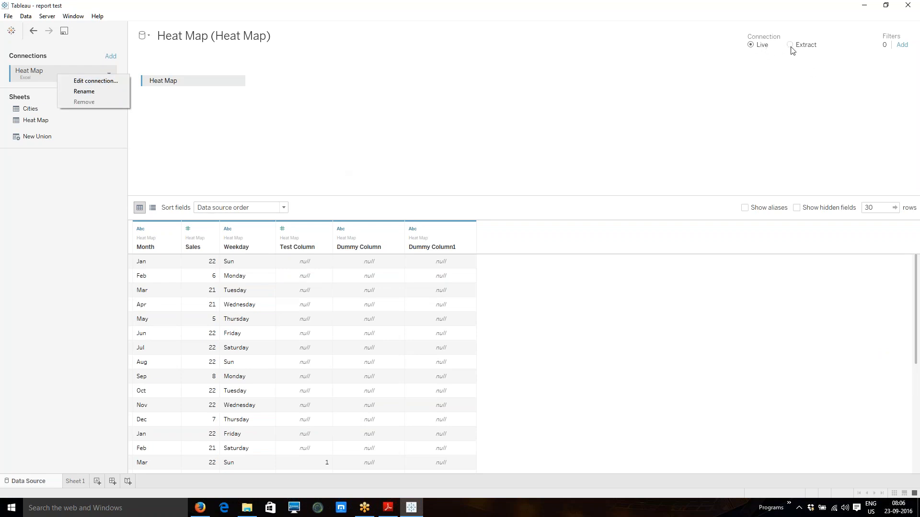
pyautogui.click(225, 128)
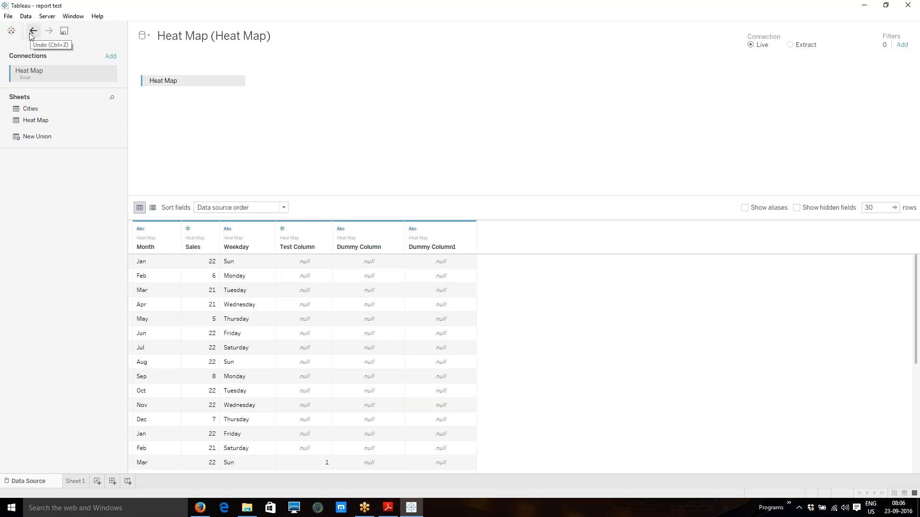
pyautogui.click(12, 31)
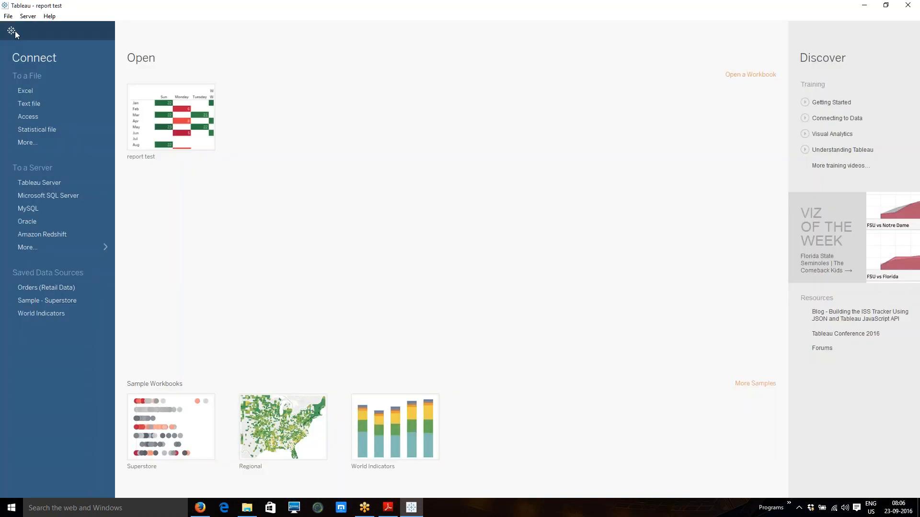
pyautogui.click(168, 148)
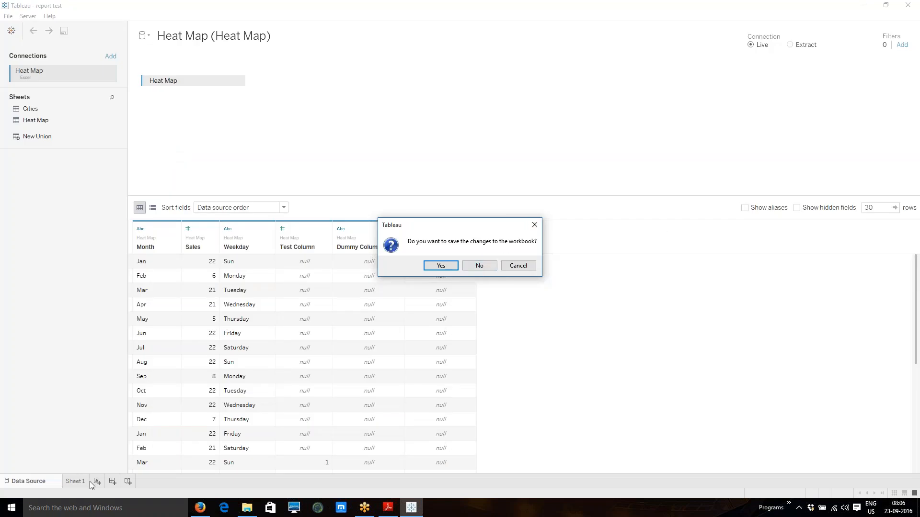
pyautogui.click(74, 484)
pyautogui.click(518, 266)
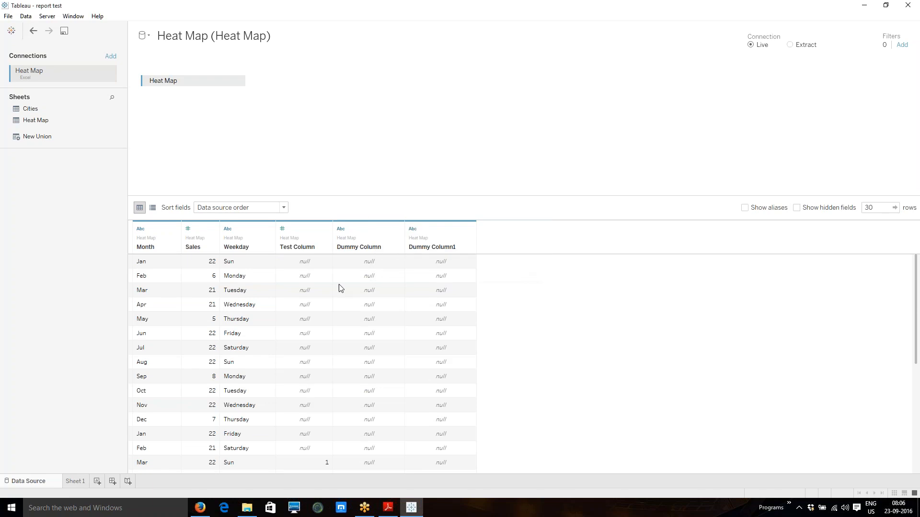
pyautogui.click(77, 482)
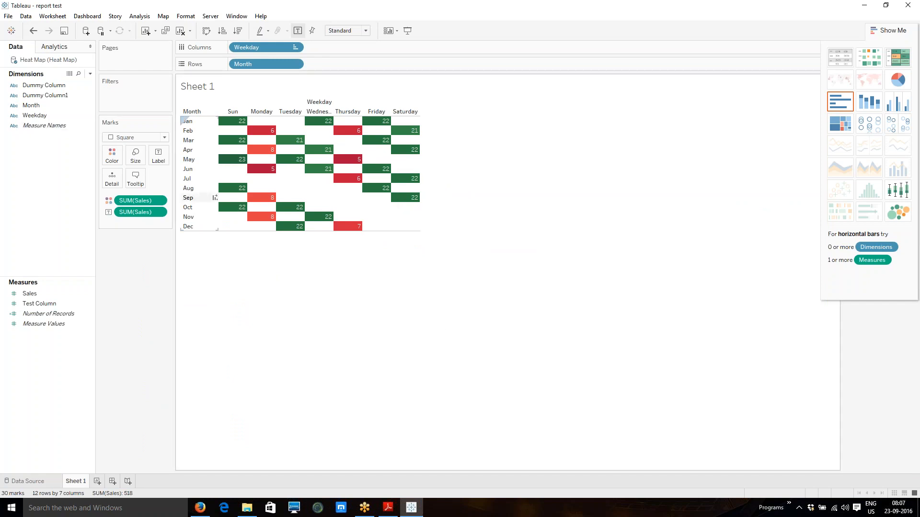
pyautogui.click(11, 30)
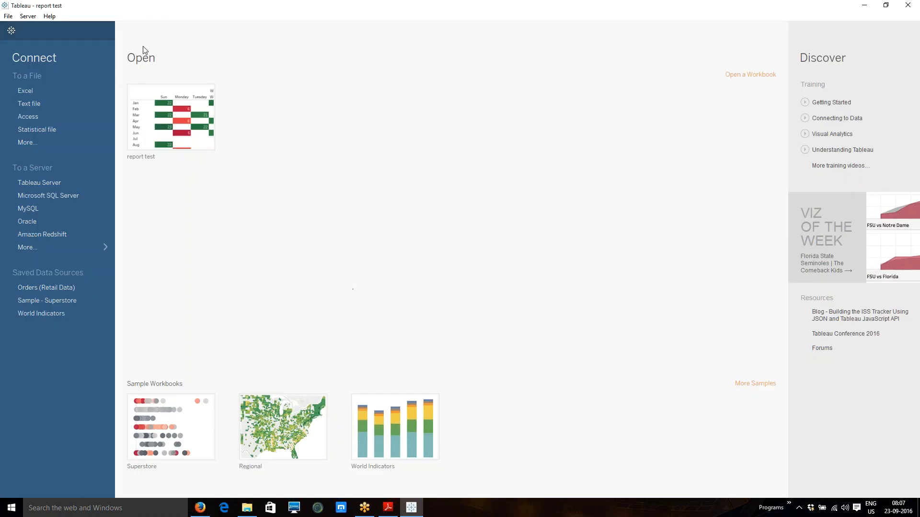
pyautogui.click(11, 30)
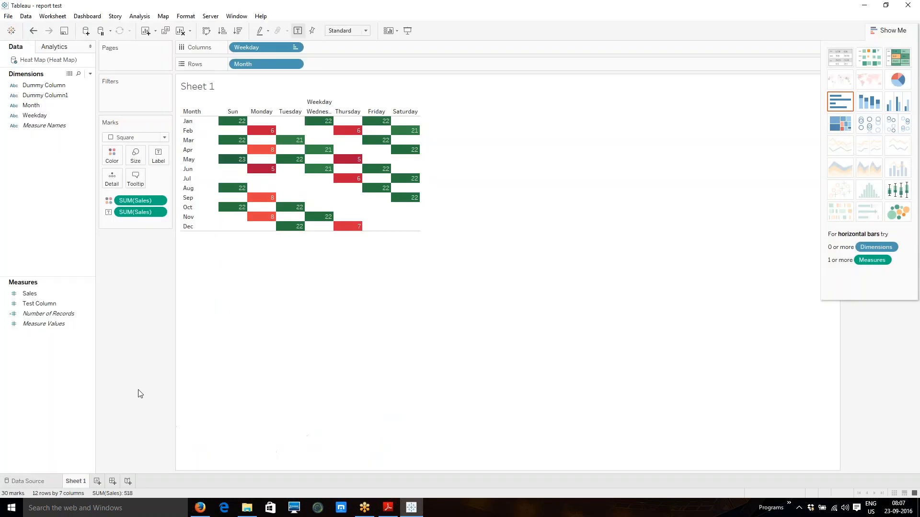
# Switch the Heat Map data source connection to Extract and return to Sheet 1.
pyautogui.rightClick(41, 59)
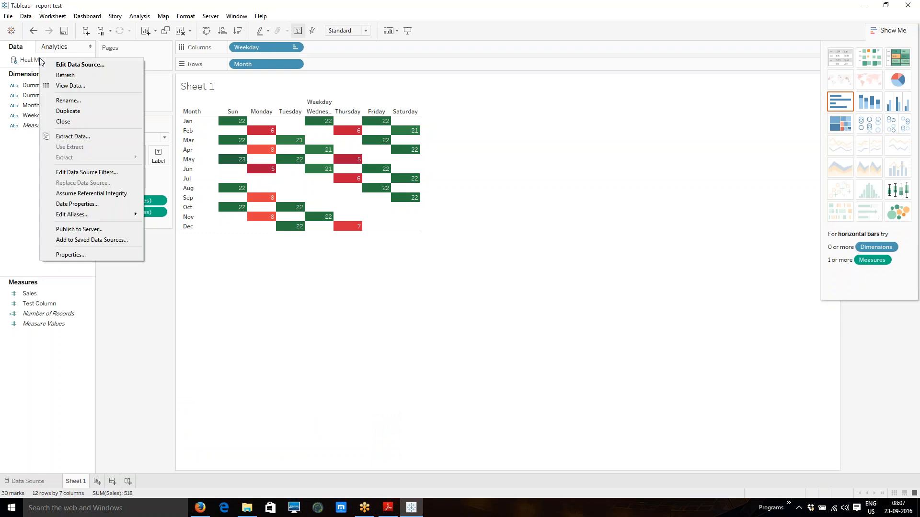
pyautogui.click(14, 67)
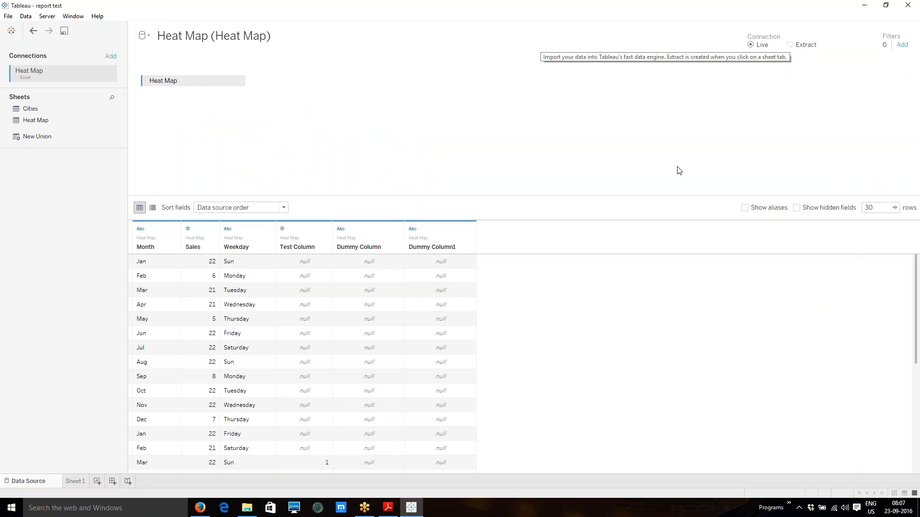
pyautogui.click(790, 45)
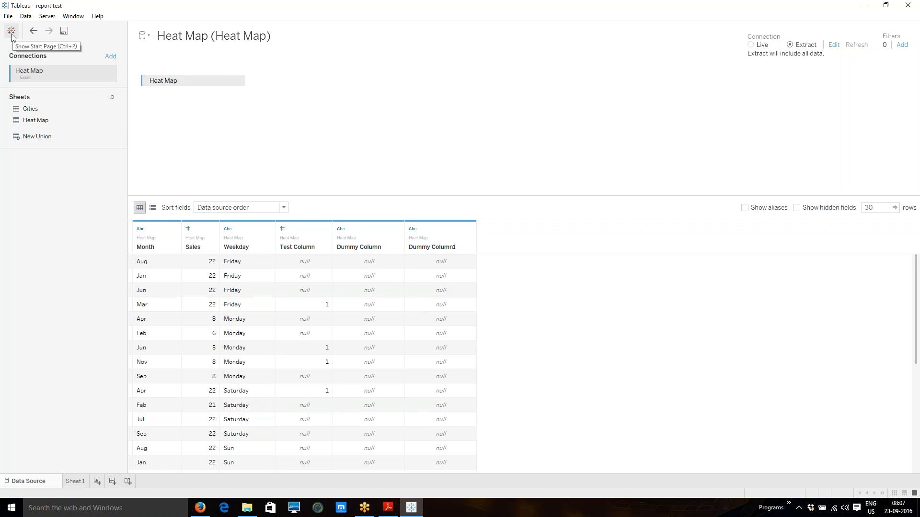
pyautogui.click(81, 481)
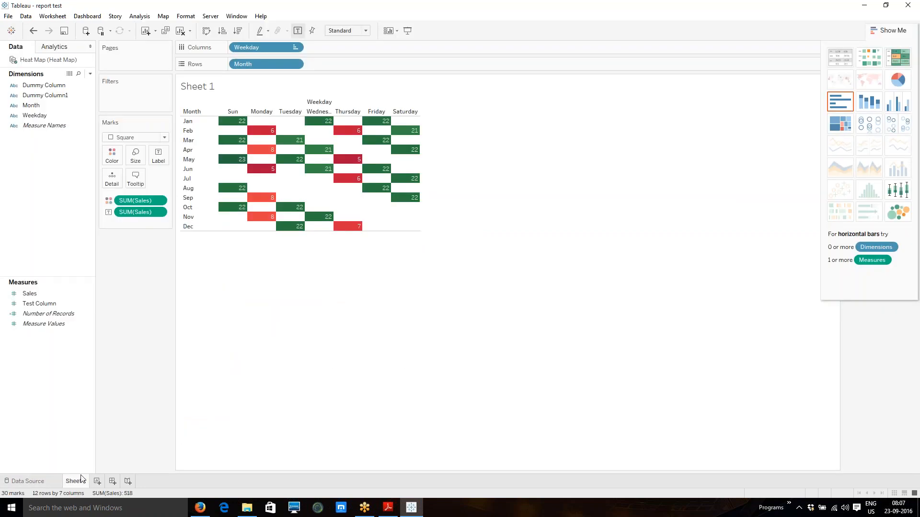
# Extract all rows of the Heat Map data source without filters or aggregation.
pyautogui.rightClick(43, 63)
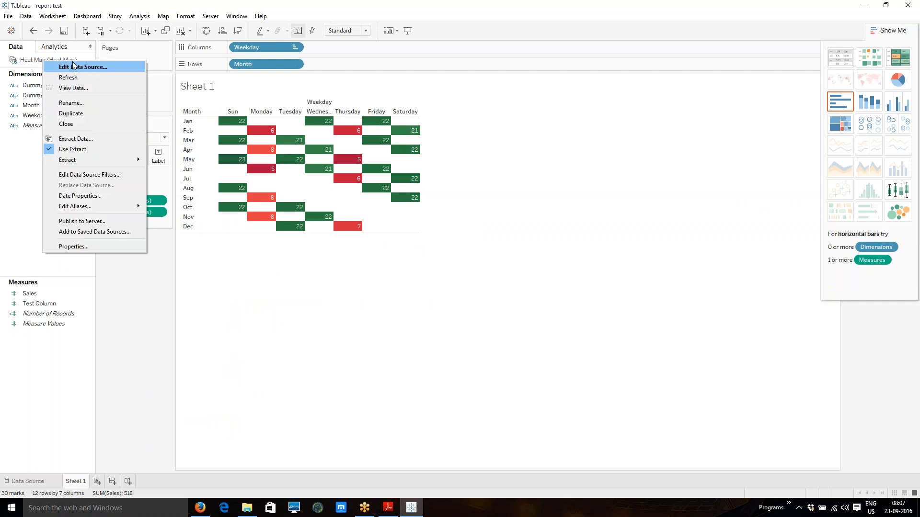
pyautogui.click(70, 140)
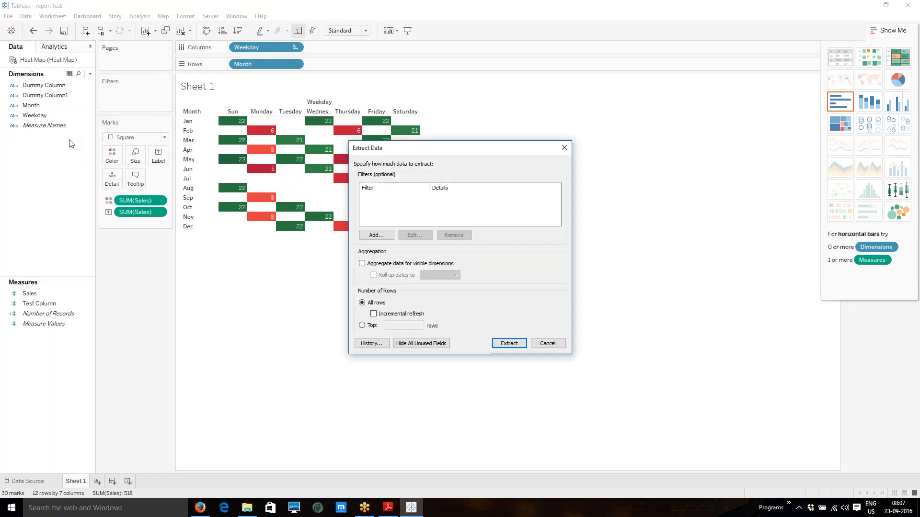
pyautogui.click(508, 343)
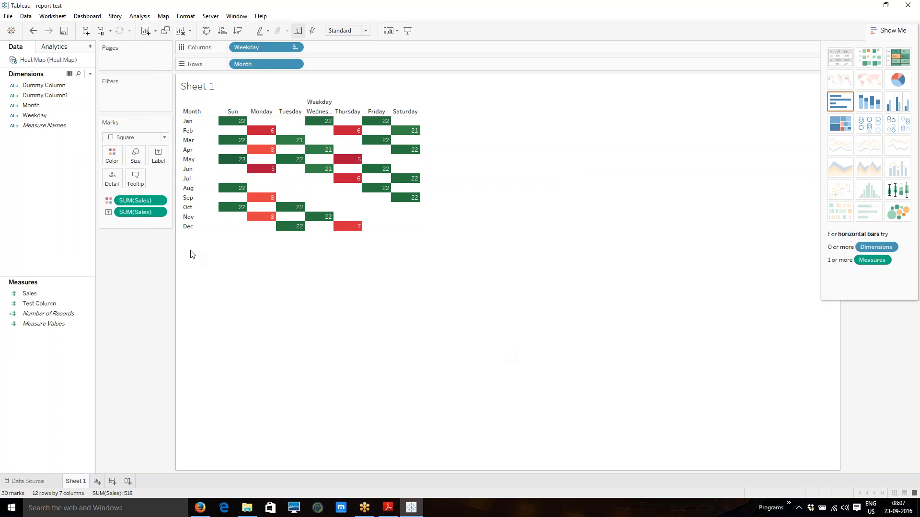
# Refresh the Heat Map data source.
pyautogui.rightClick(28, 62)
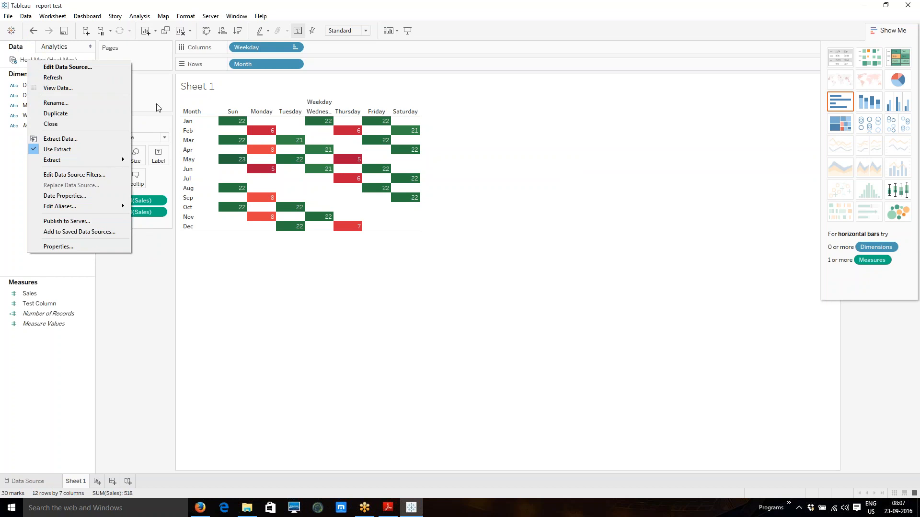
pyautogui.click(122, 77)
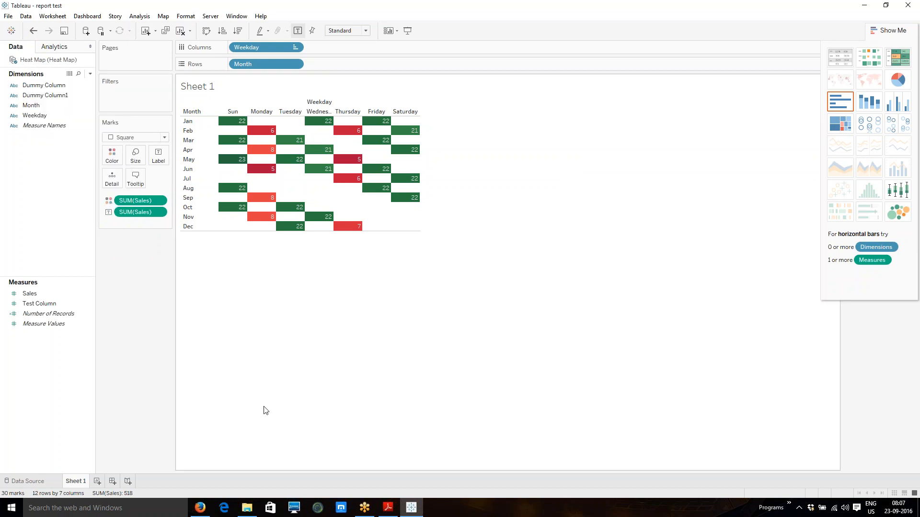
# Switch to Excel to examine the Sales values in the Tableau Training folder's Heat Map.xlsx, and return to Tableau.
pyautogui.click(257, 512)
pyautogui.click(250, 511)
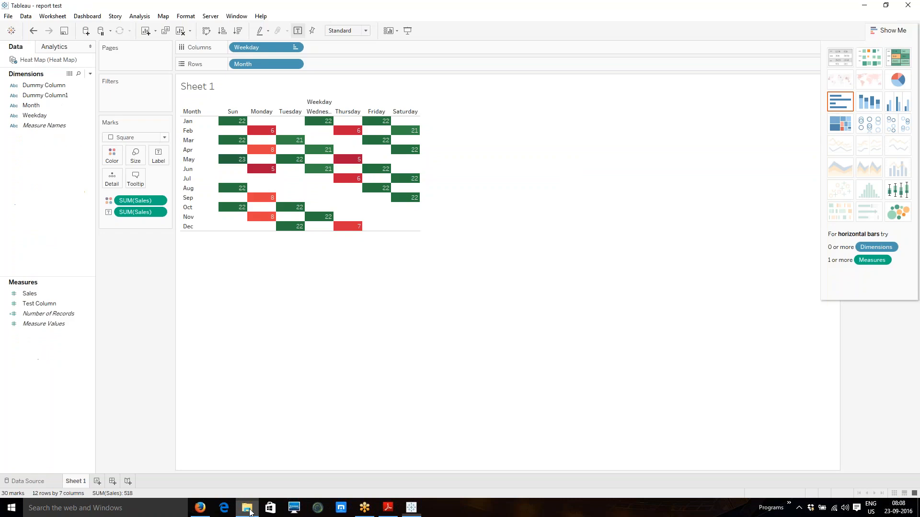
pyautogui.click(247, 508)
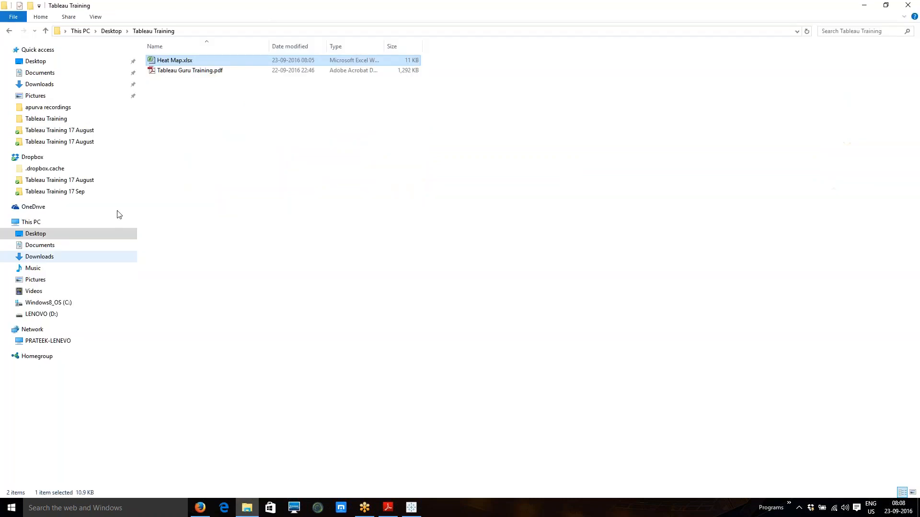
pyautogui.doubleClick(177, 61)
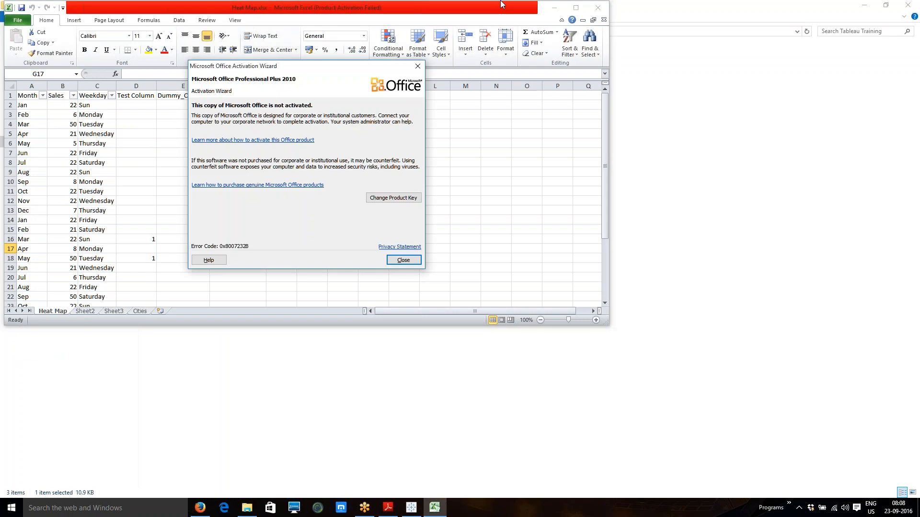
pyautogui.click(410, 261)
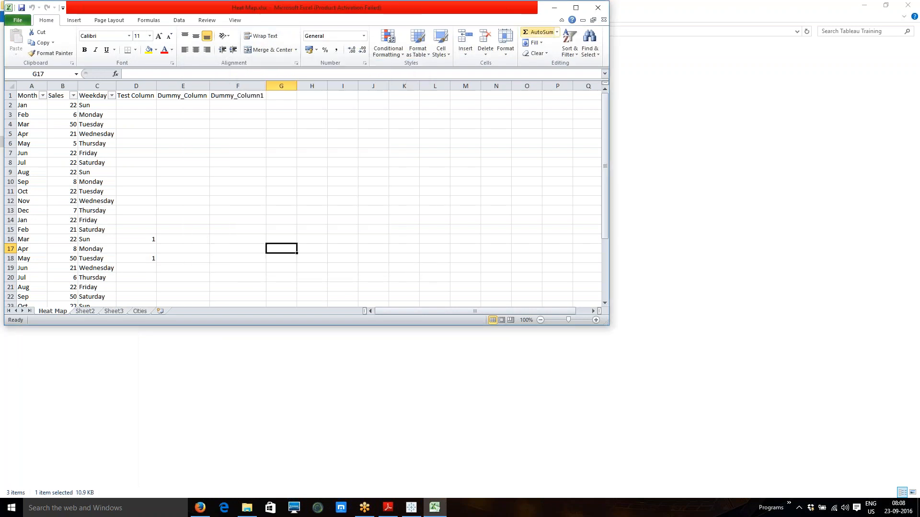
pyautogui.click(599, 8)
pyautogui.click(414, 511)
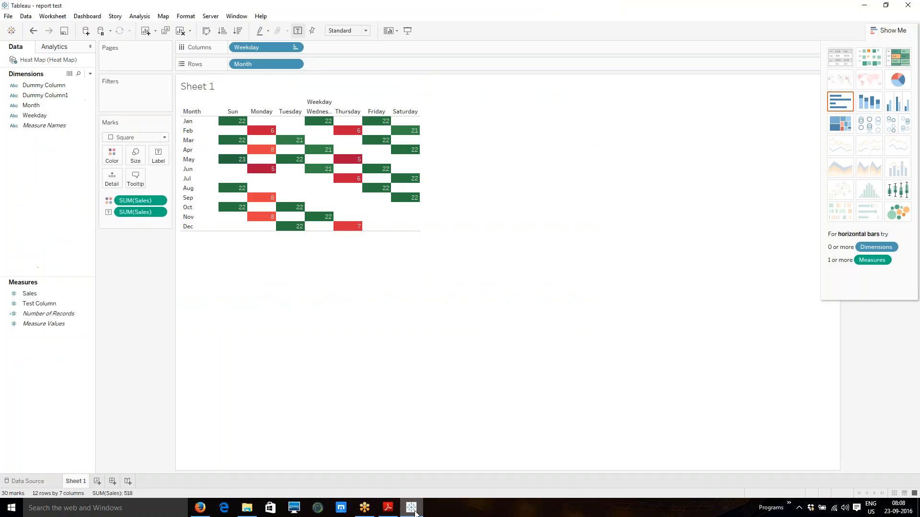
# Open the Heat Map data source for editing and view the options of its Excel connection.
pyautogui.rightClick(30, 64)
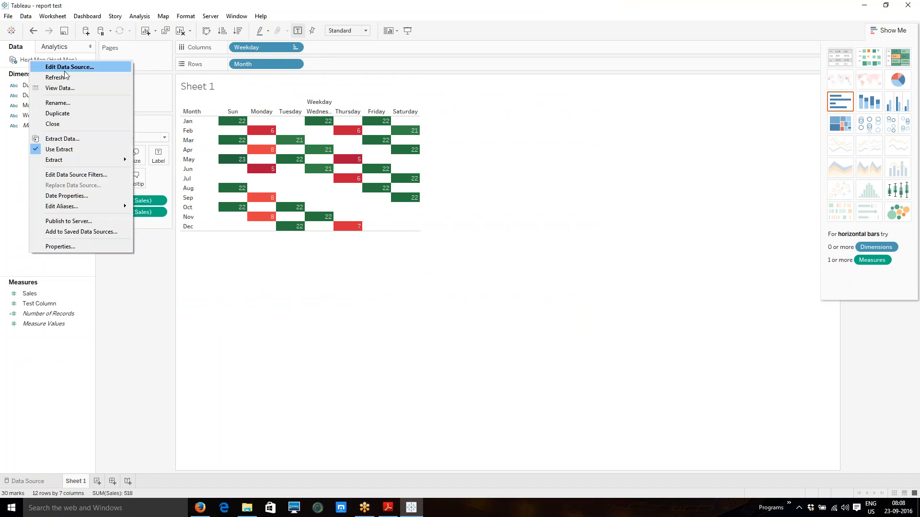
pyautogui.click(56, 68)
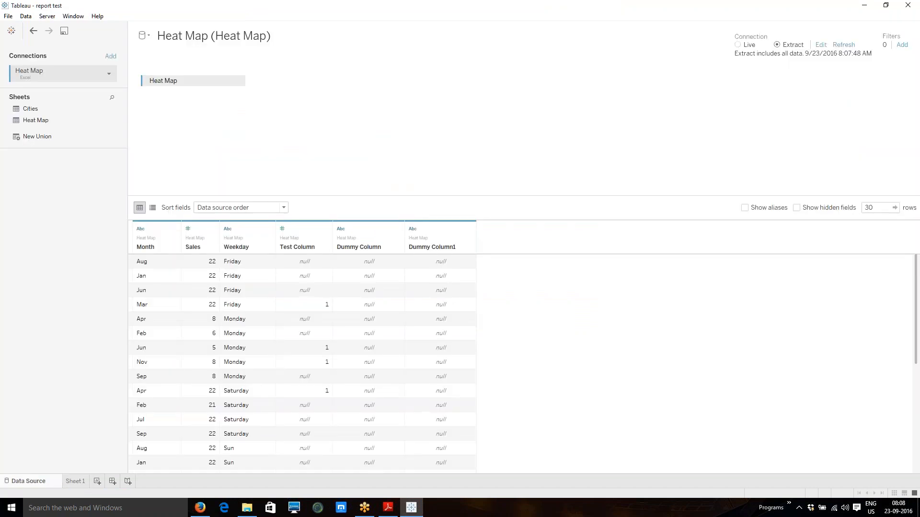
pyautogui.click(109, 74)
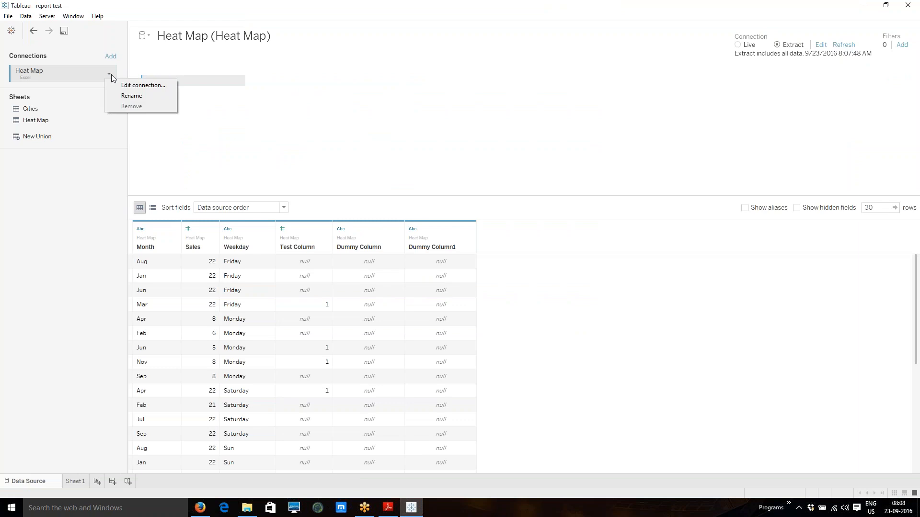
pyautogui.click(520, 273)
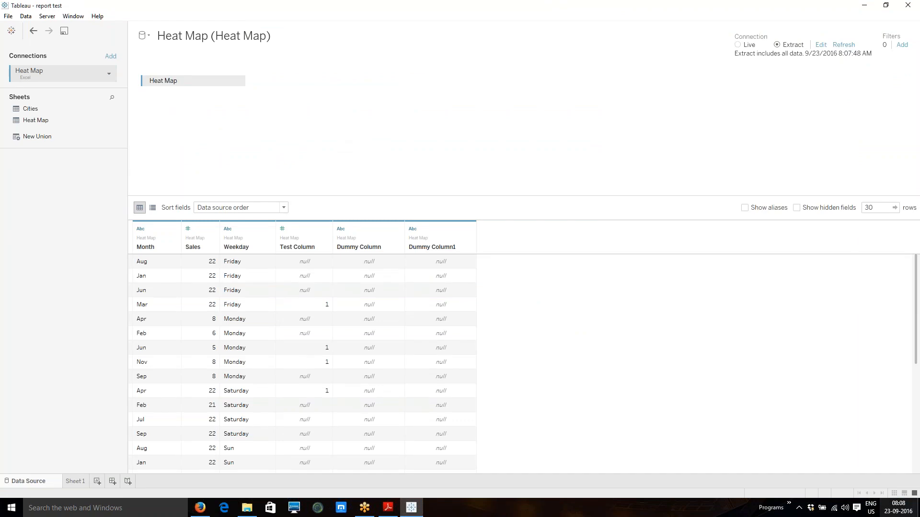
# Switch to File Explorer and search Quick access for "heat map" in a maximized window.
pyautogui.click(918, 508)
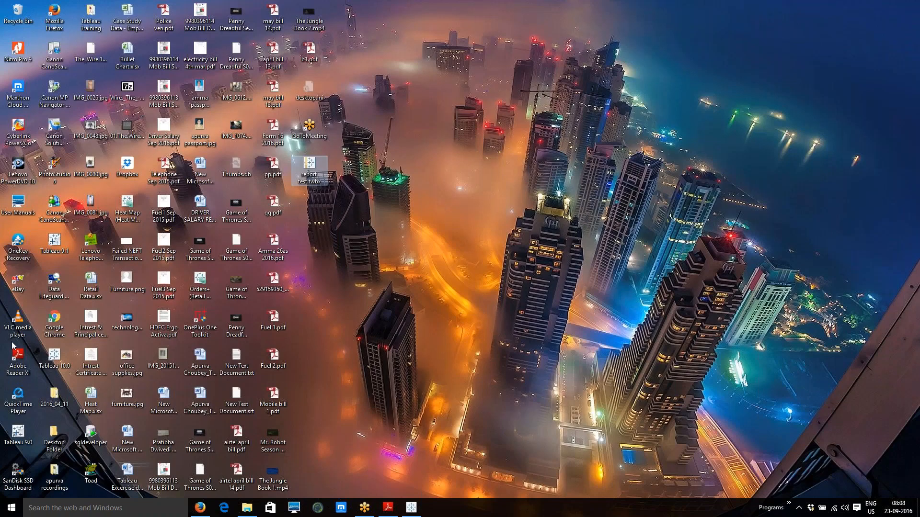
pyautogui.click(2, 511)
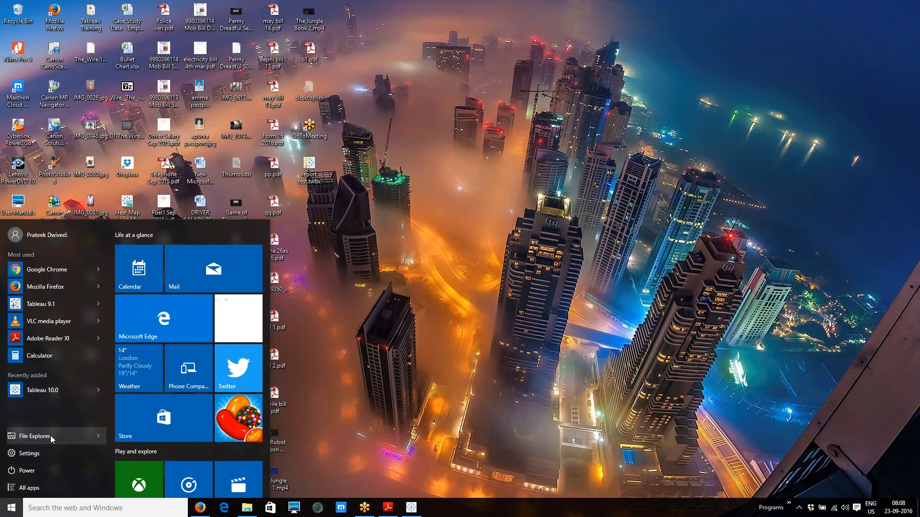
pyautogui.click(52, 437)
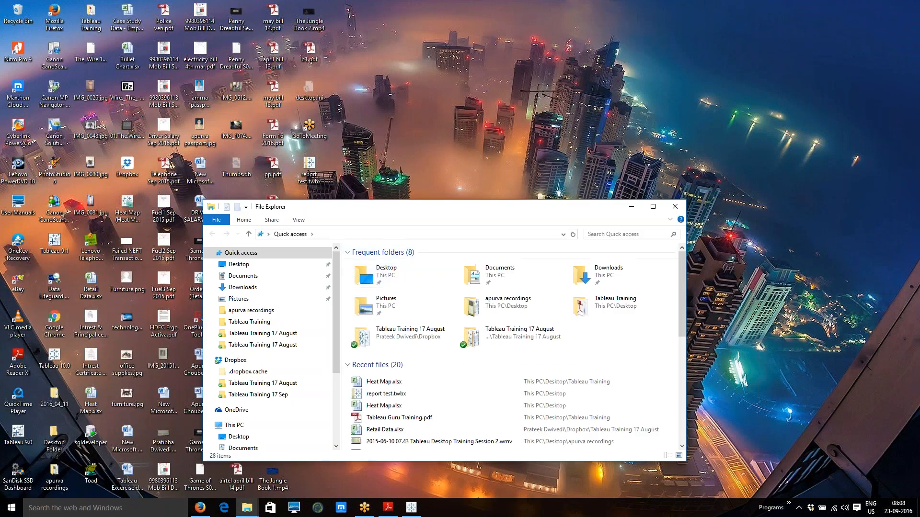
pyautogui.click(643, 234)
pyautogui.write('heat map')
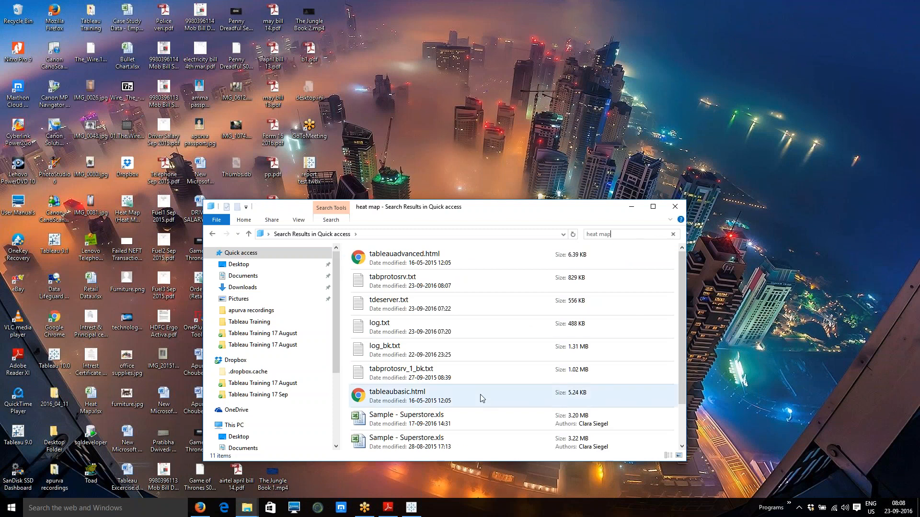
pyautogui.click(654, 206)
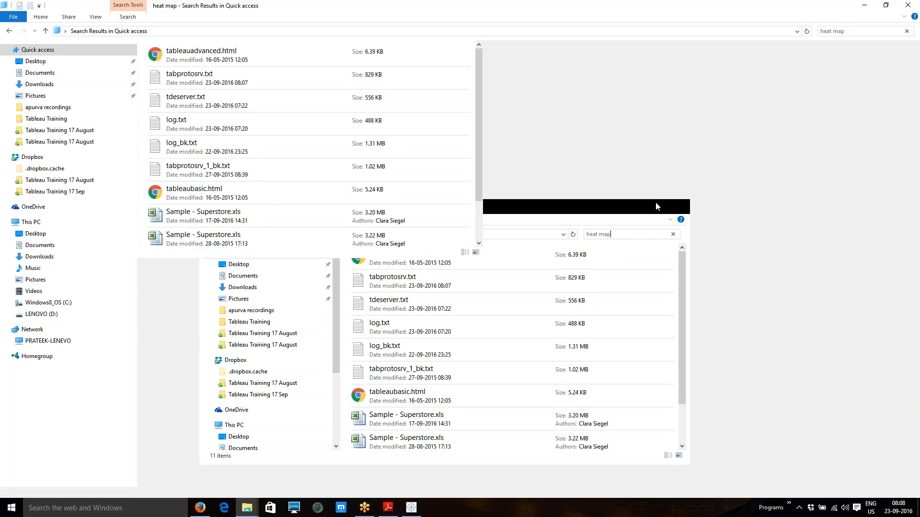
# Search the Desktop folder for "heat".
pyautogui.click(34, 63)
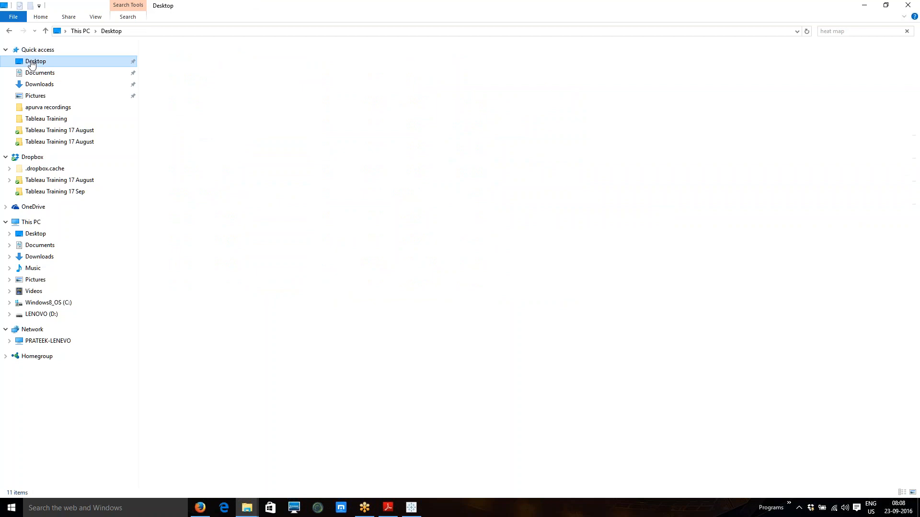
pyautogui.click(889, 30)
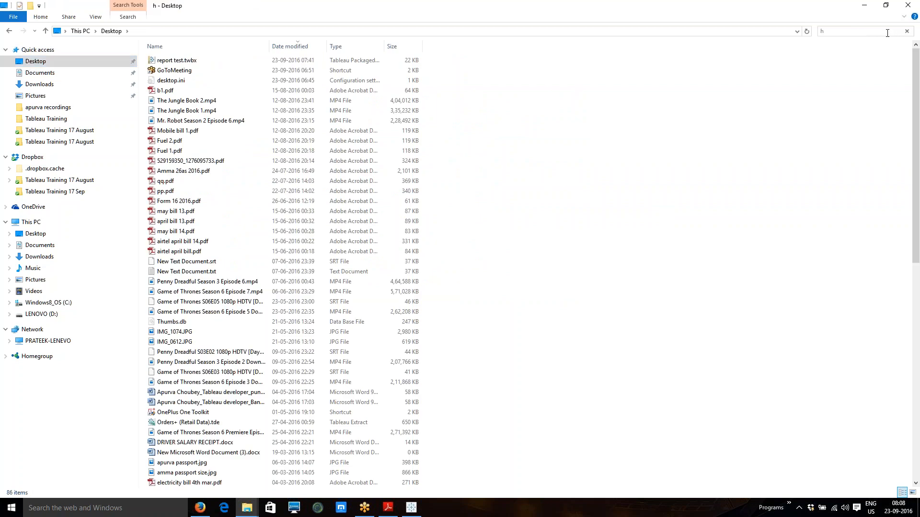
pyautogui.write('heat')
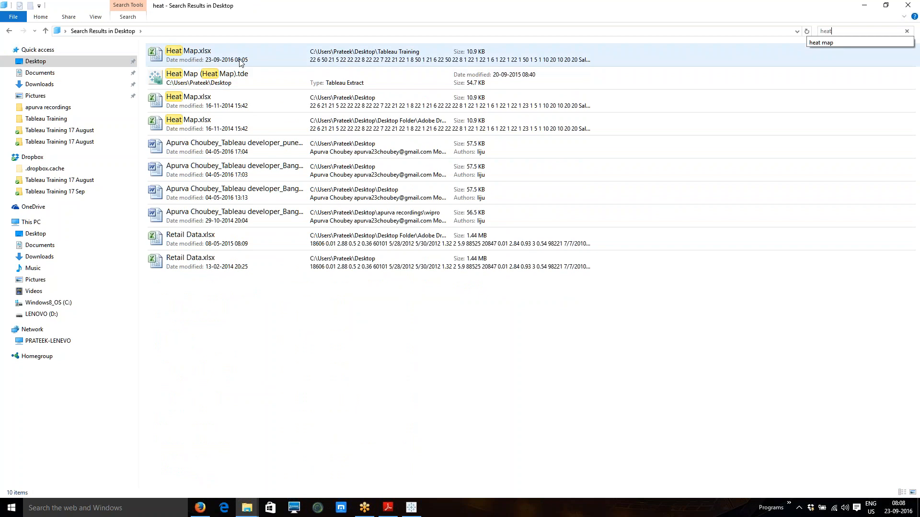
# Open the Desktop copy of Heat Map.xlsx in Excel, examine its Sales values and close it.
pyautogui.doubleClick(226, 109)
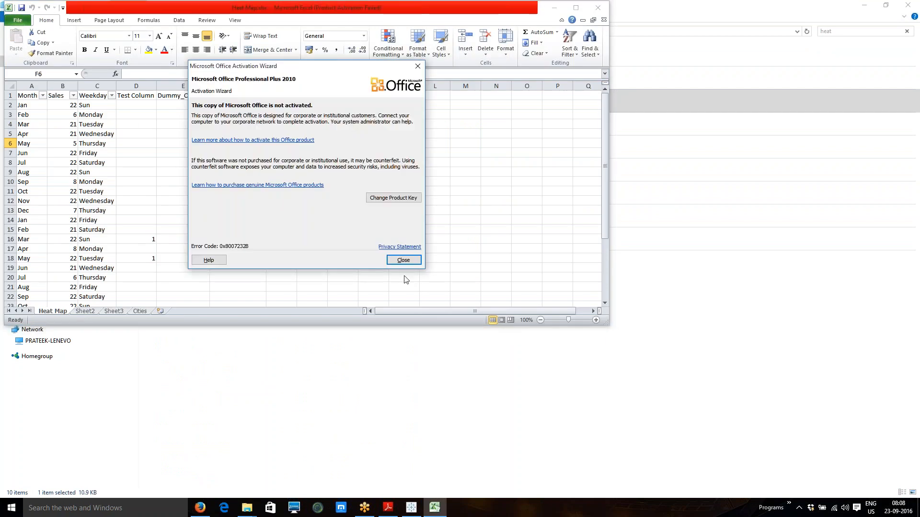
pyautogui.click(404, 261)
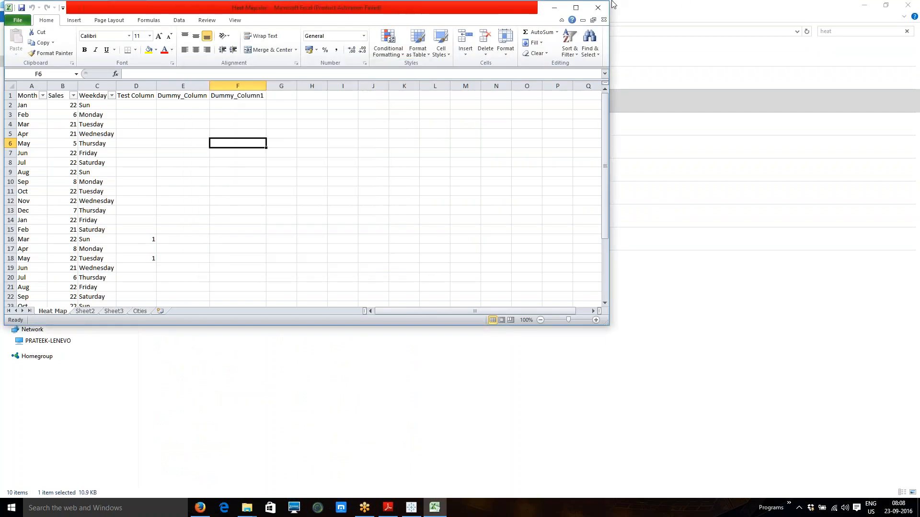
pyautogui.click(596, 8)
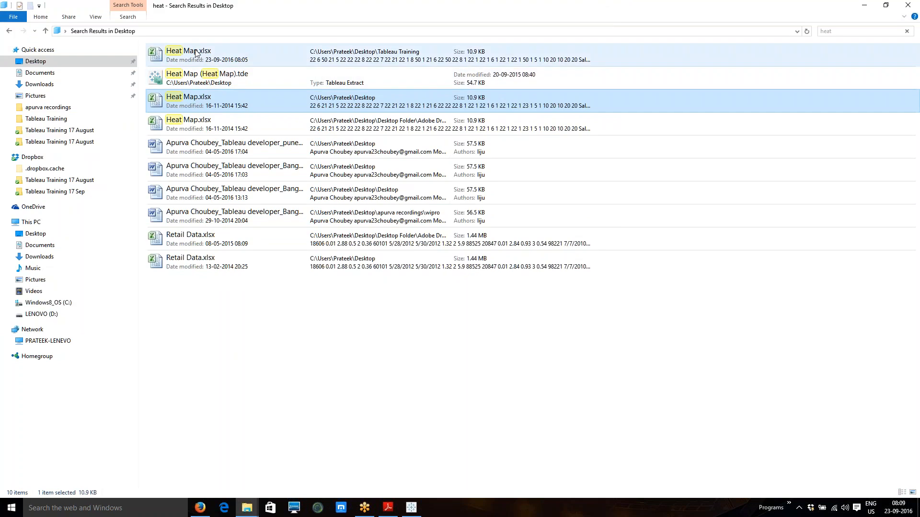
# Reopen the Desktop copy of Heat Map.xlsx in Excel and set the Sales values in B29 and B7 to 50.
pyautogui.doubleClick(191, 100)
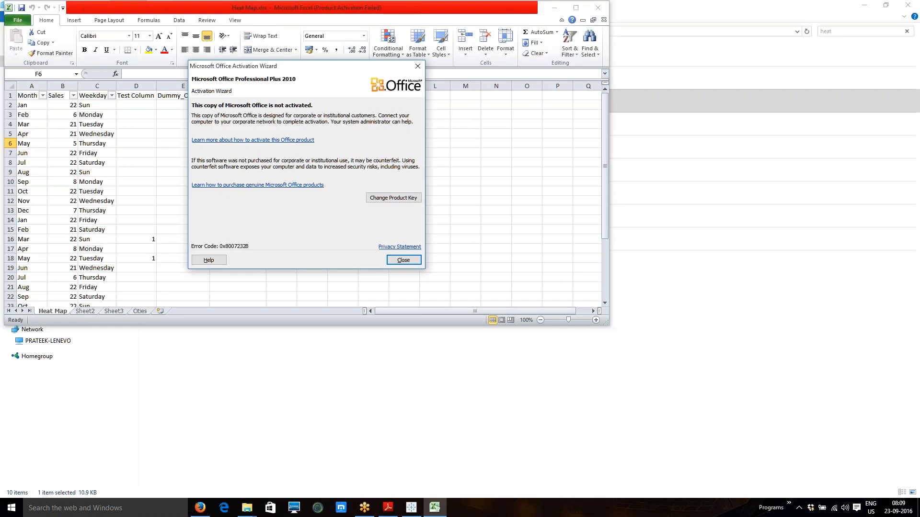
pyautogui.click(403, 261)
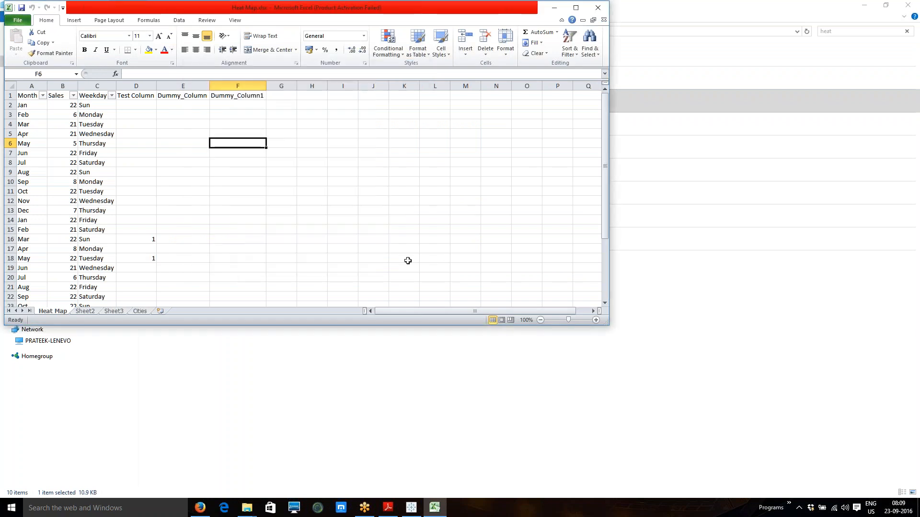
pyautogui.click(576, 8)
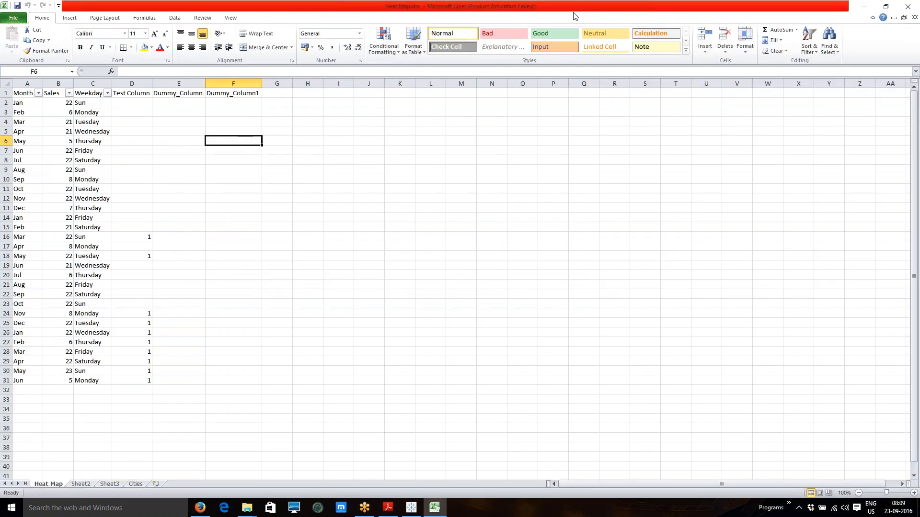
pyautogui.click(70, 362)
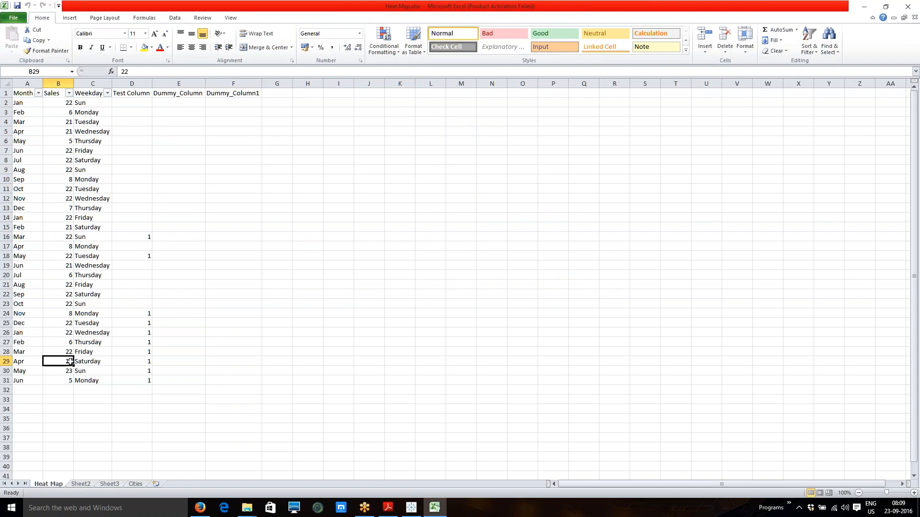
pyautogui.write('50')
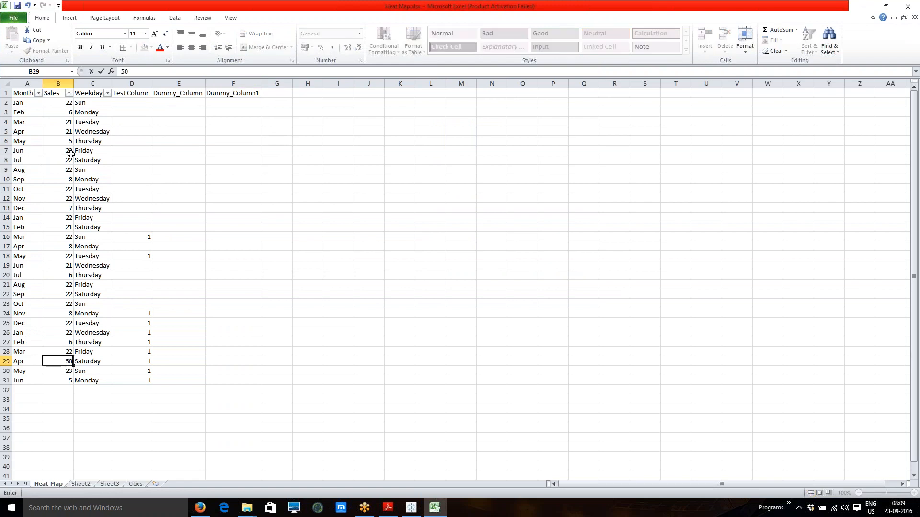
pyautogui.click(63, 151)
pyautogui.write('50')
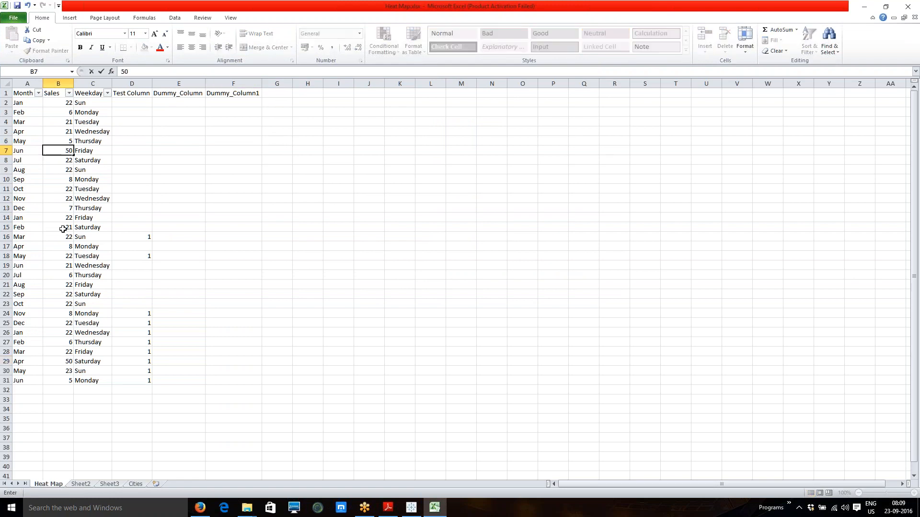
# Set the Sales values in B14 and B19 to 50, then save and close the workbook.
pyautogui.click(63, 219)
pyautogui.write('5')
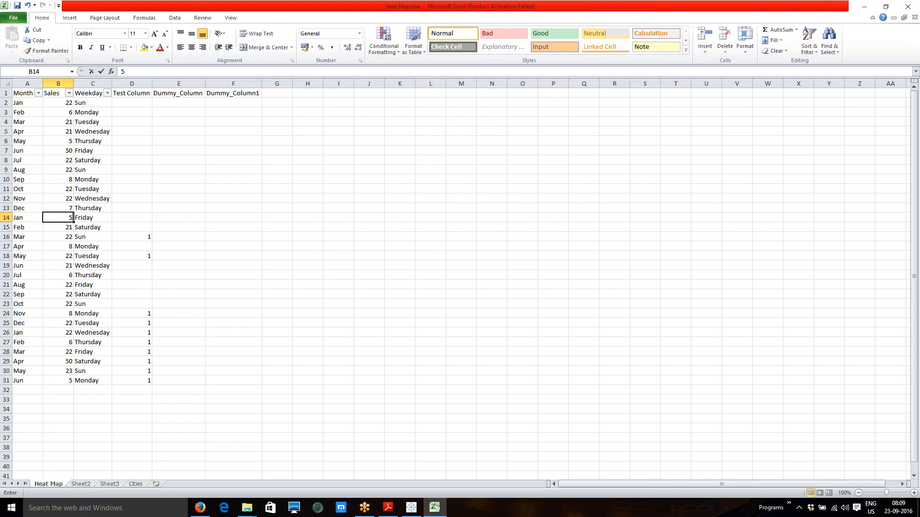
pyautogui.write('0')
pyautogui.click(47, 262)
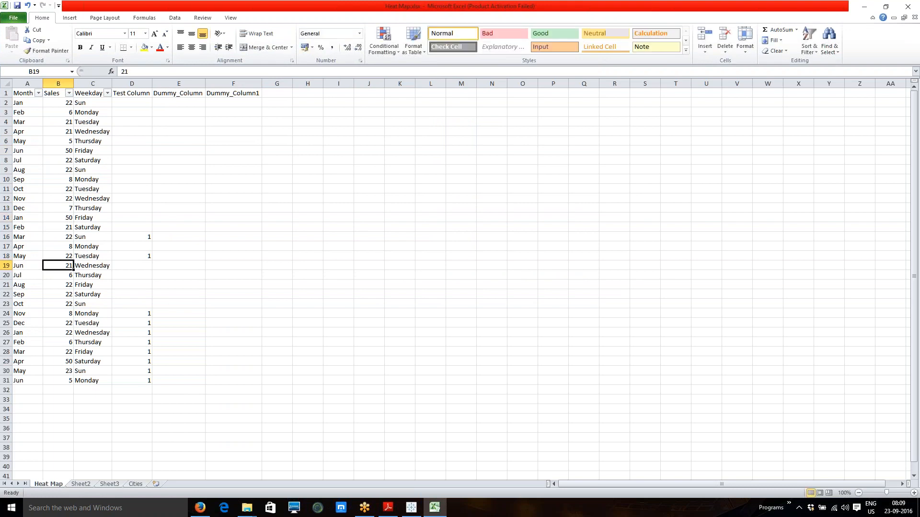
pyautogui.write('50')
pyautogui.click(179, 256)
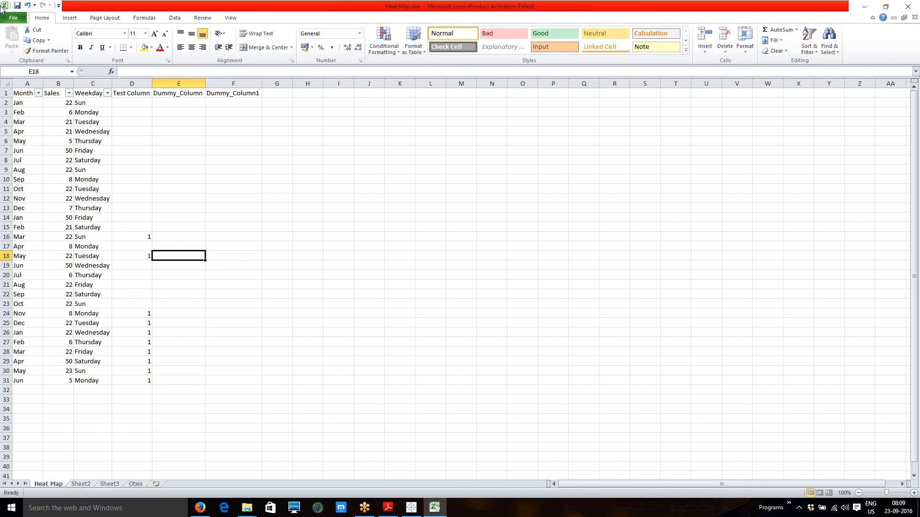
pyautogui.click(905, 7)
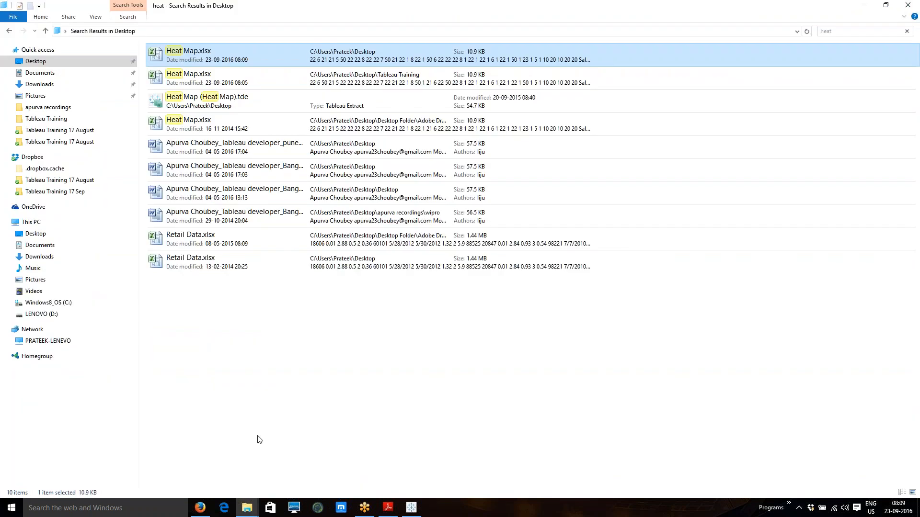
# Switch to Tableau, turn off extract use for the Heat Map data source on Sheet 1, and refresh it.
pyautogui.click(420, 511)
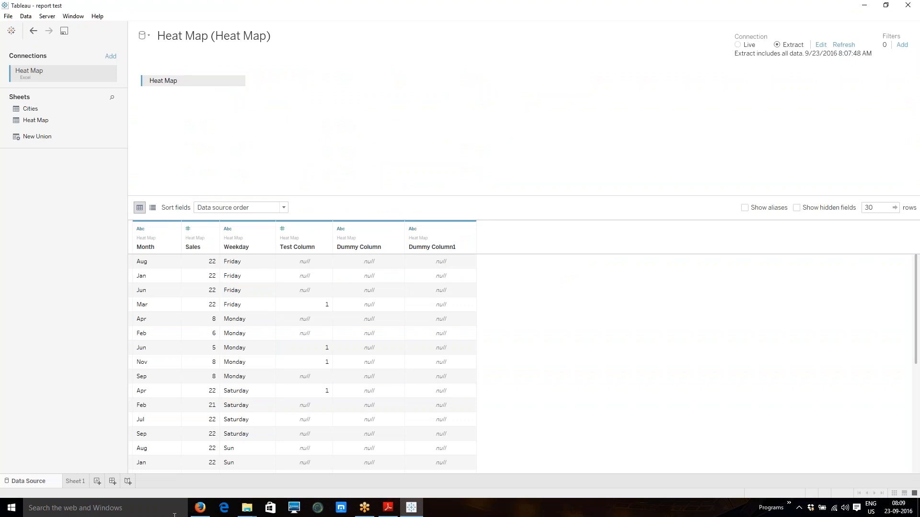
pyautogui.click(77, 481)
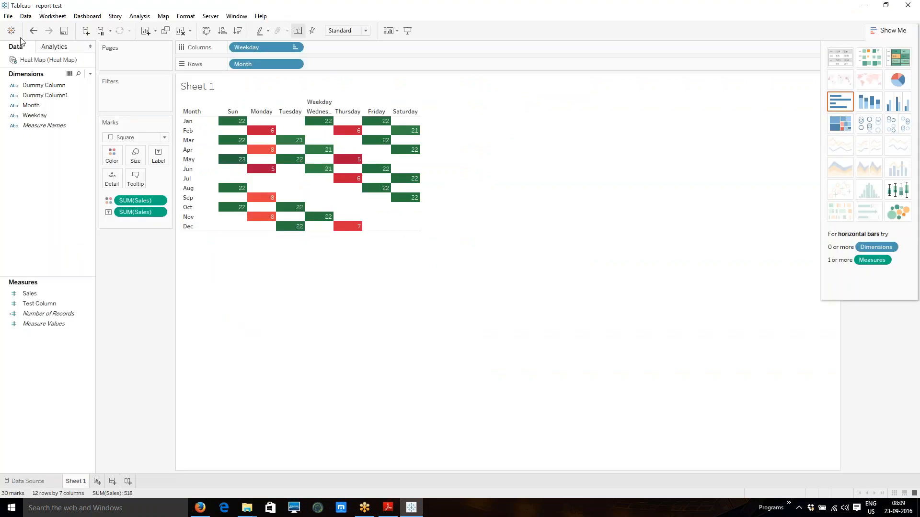
pyautogui.rightClick(22, 61)
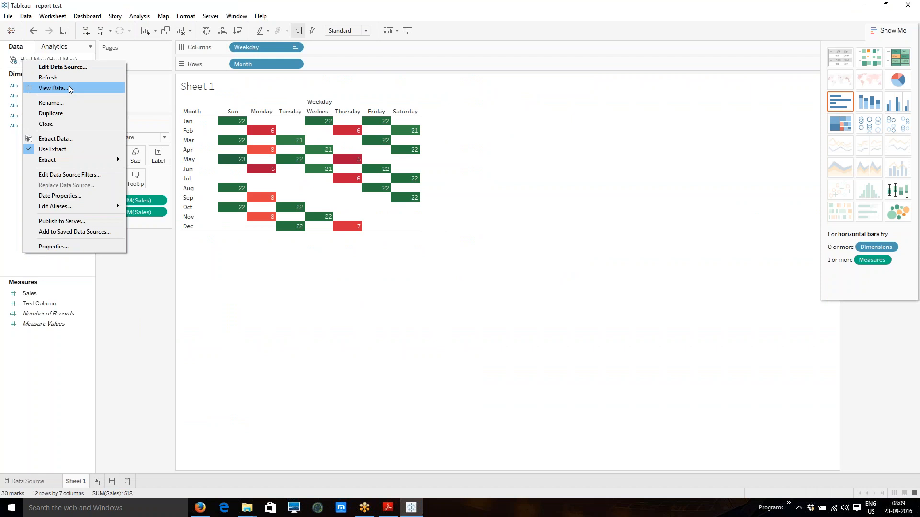
pyautogui.click(38, 150)
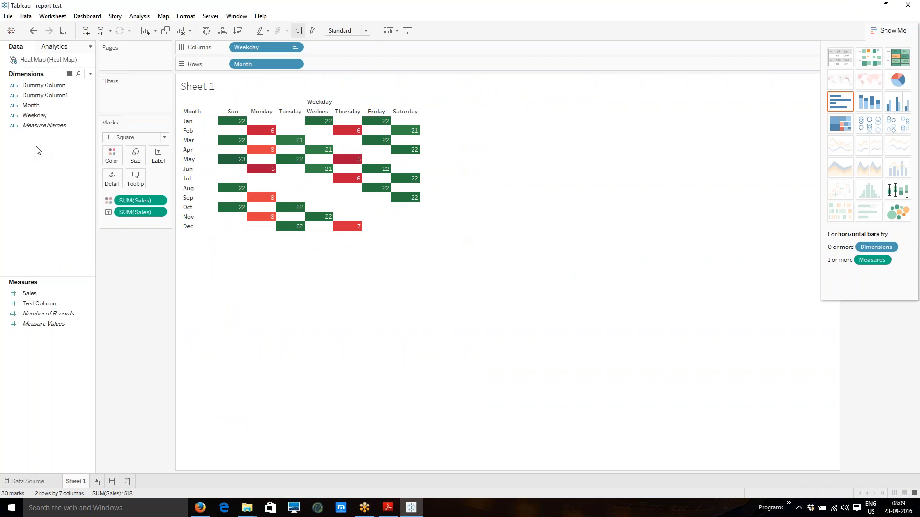
pyautogui.rightClick(46, 62)
pyautogui.click(70, 78)
# Open the Heat Map data source and check which Desktop file its Excel connection uses, without changing the connection.
pyautogui.rightClick(48, 63)
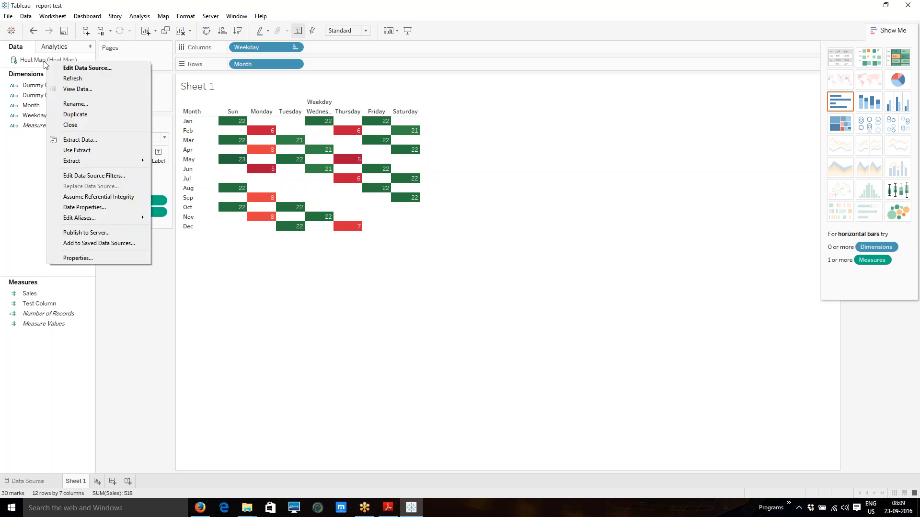
pyautogui.click(62, 67)
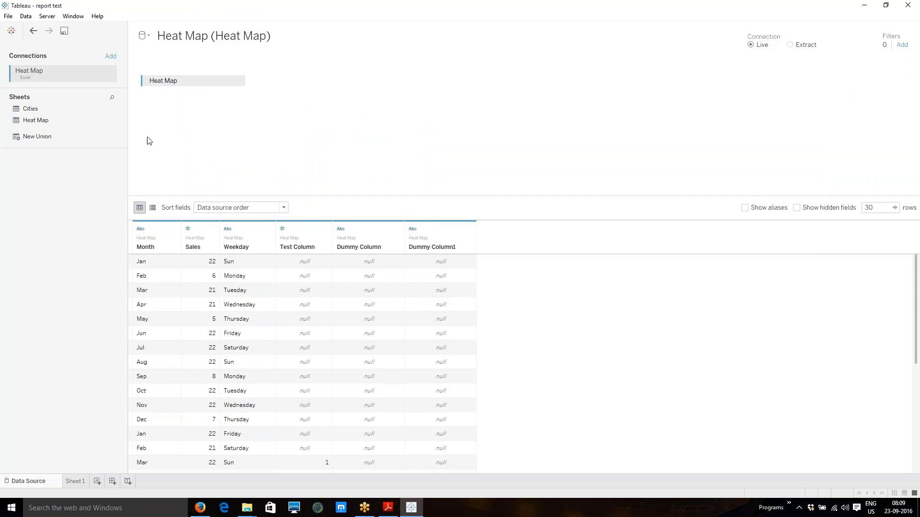
pyautogui.doubleClick(35, 74)
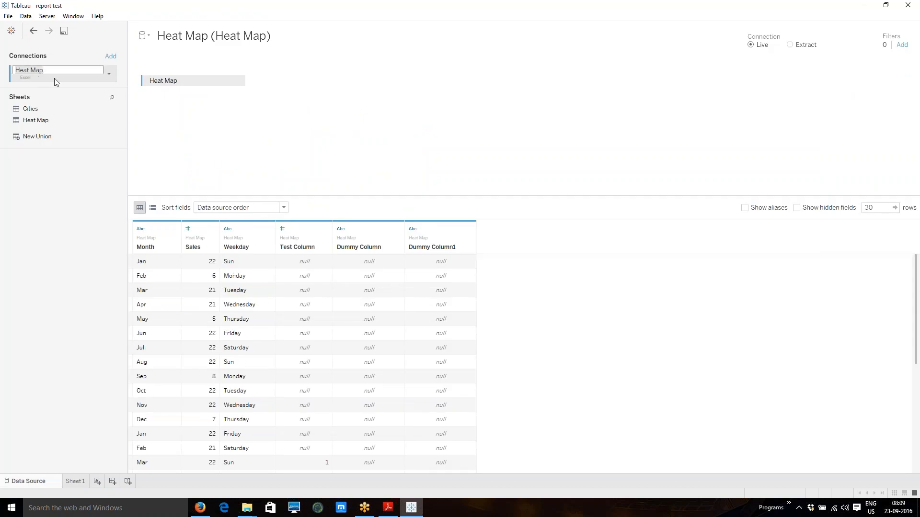
pyautogui.click(55, 79)
pyautogui.click(110, 73)
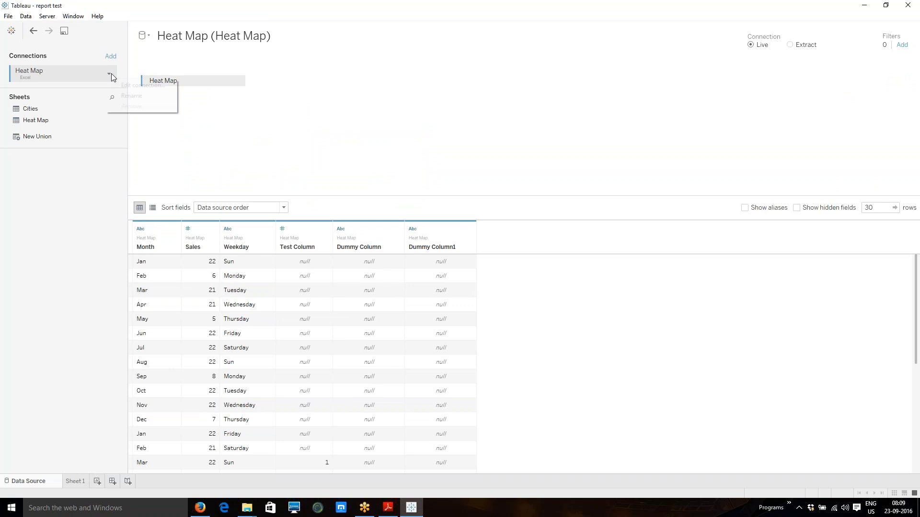
pyautogui.click(113, 86)
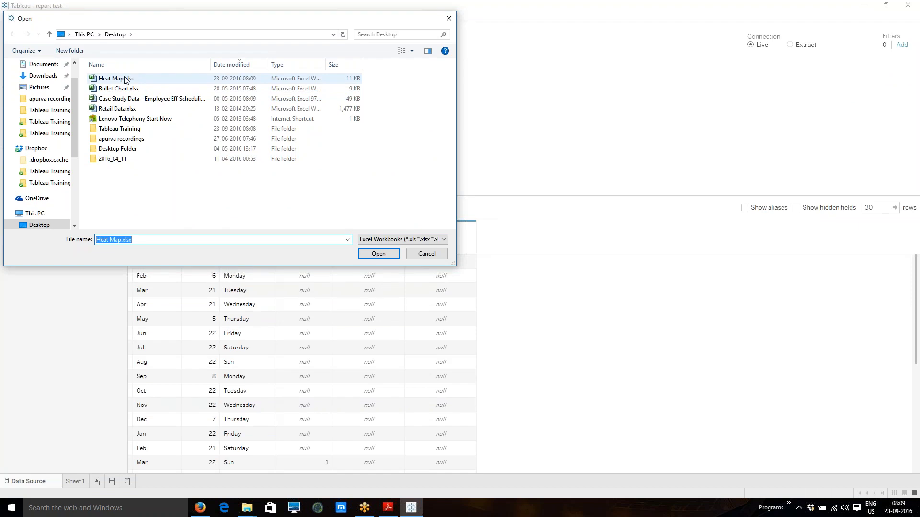
pyautogui.click(419, 256)
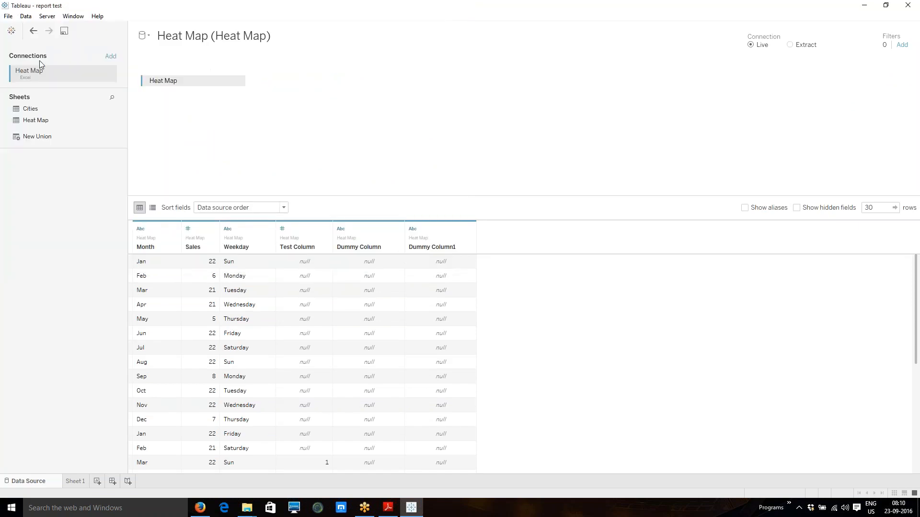
# Examine the Sales values through the last rows of the Heat Map data preview.
pyautogui.click(214, 282)
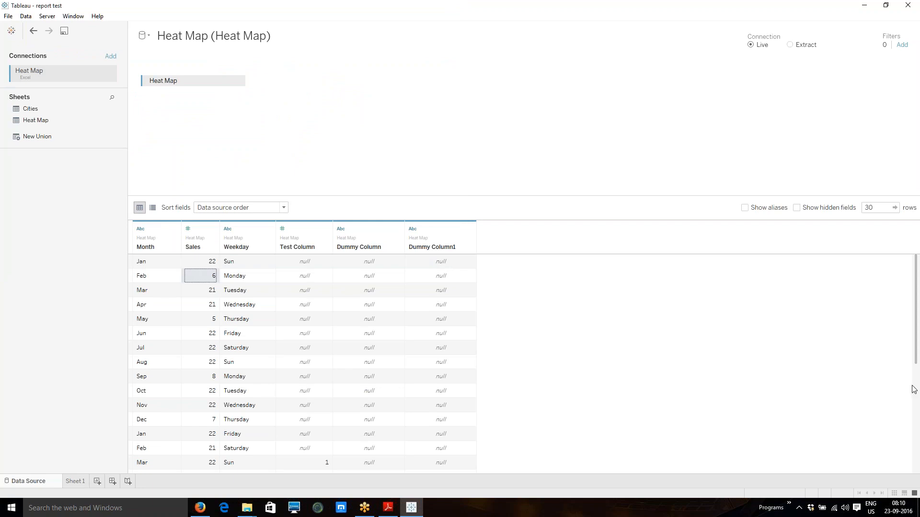
pyautogui.click(916, 440)
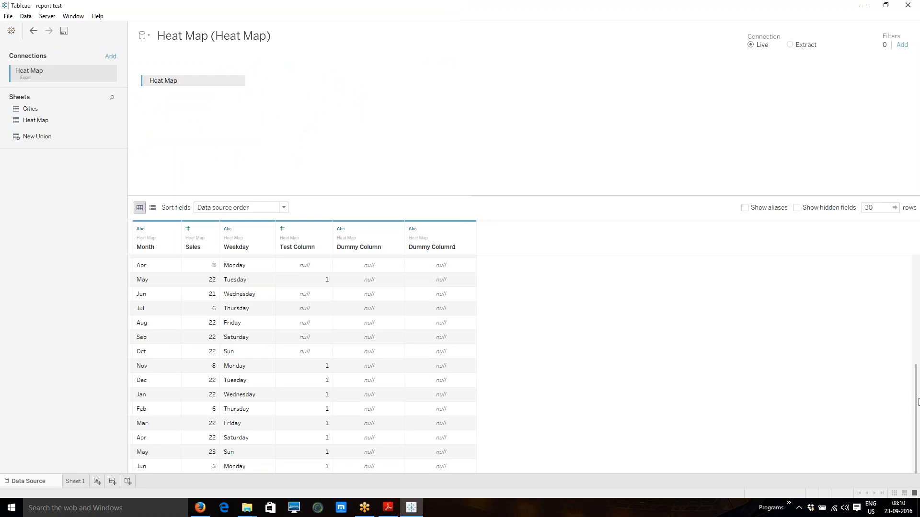
pyautogui.moveTo(918, 399); pyautogui.dragTo(919, 435)
pyautogui.moveTo(53, 120); pyautogui.dragTo(215, 81)
# Check the heat map and data source options on Sheet 1, and switch to Tableau Guru Training.pdf in Adobe Reader.
pyautogui.click(75, 482)
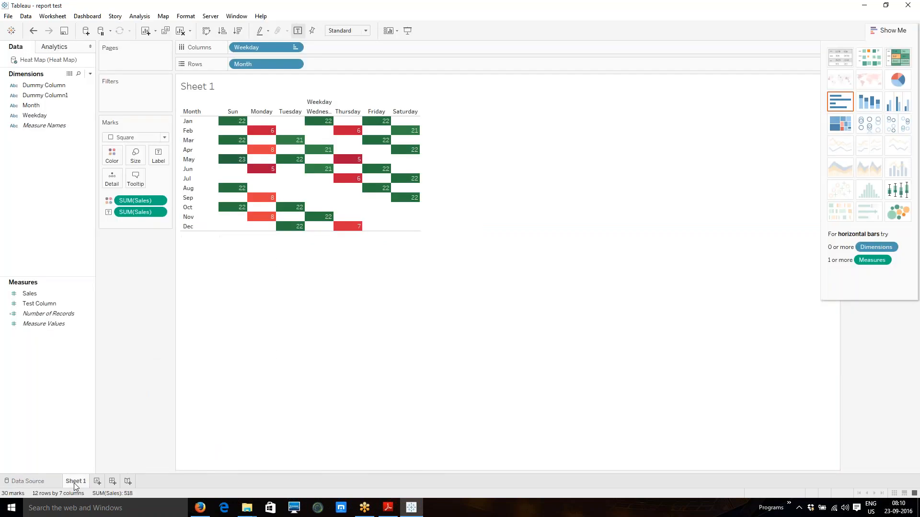
pyautogui.click(43, 86)
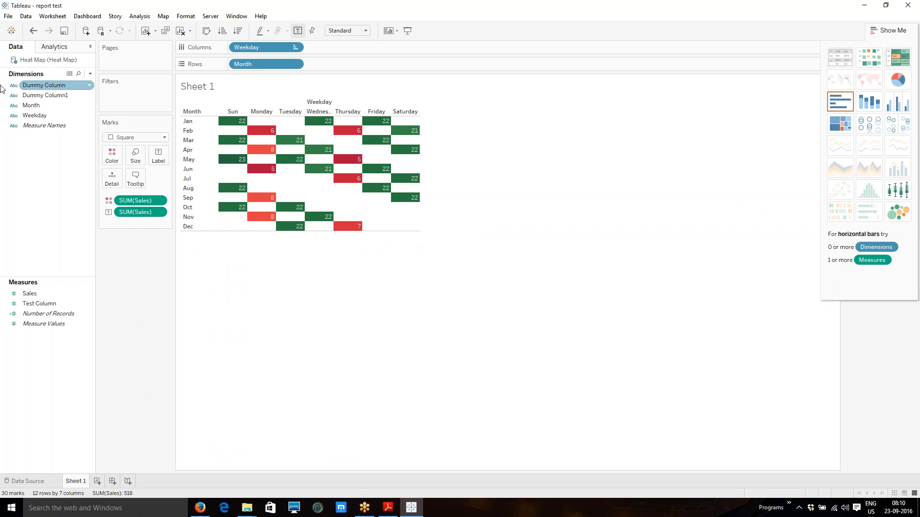
pyautogui.rightClick(43, 63)
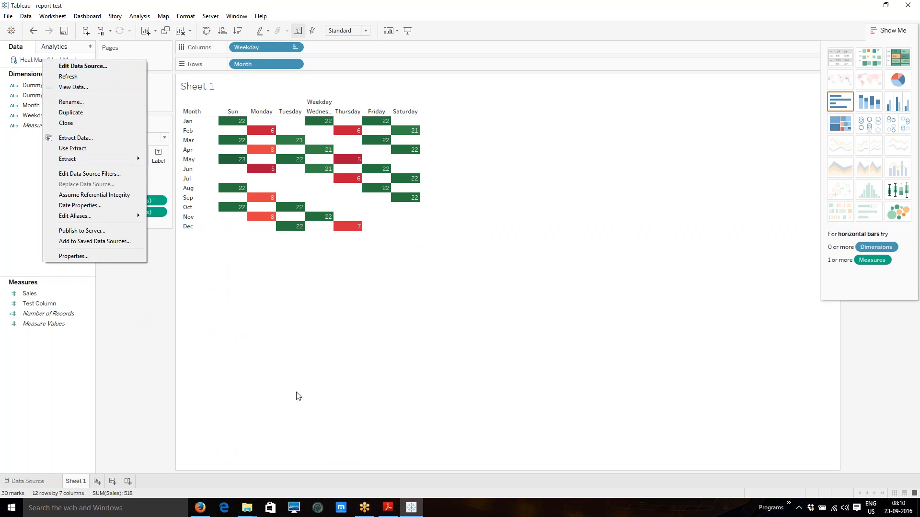
pyautogui.click(392, 511)
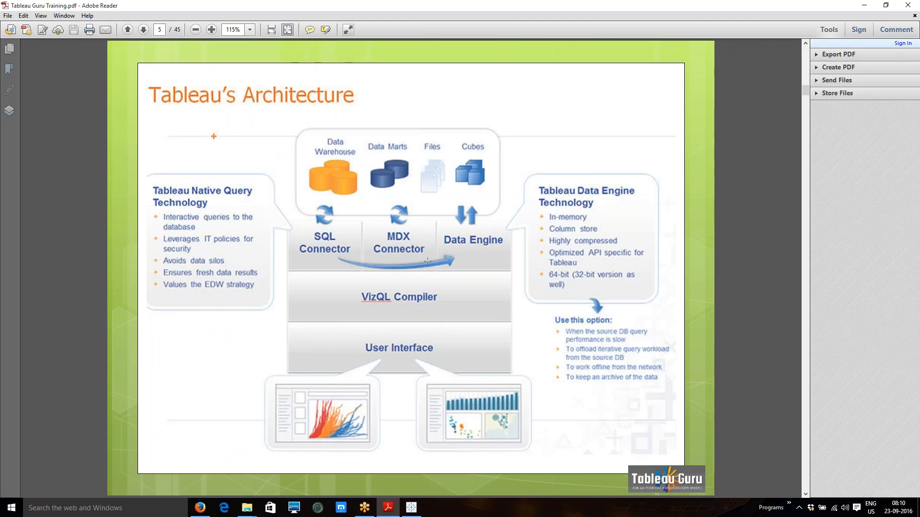